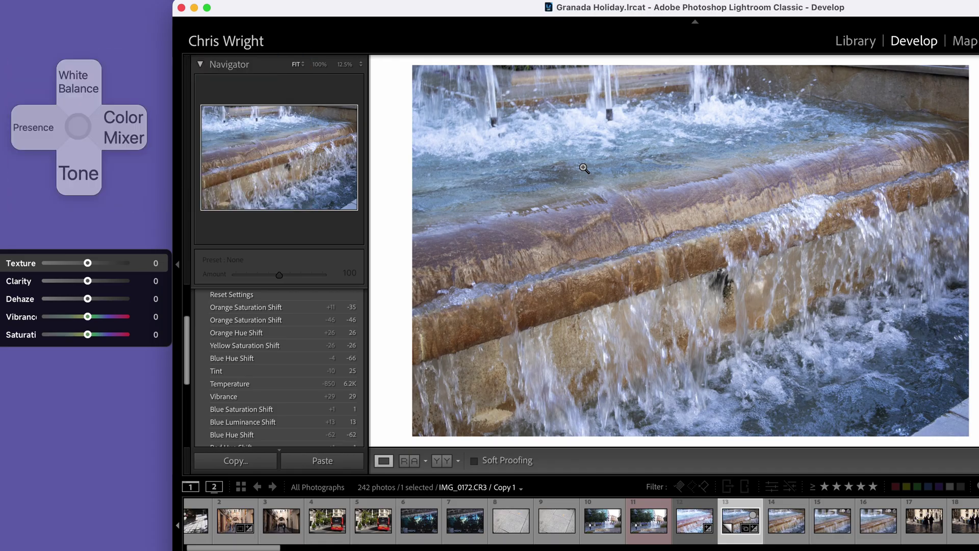
# In the Presence HUD, set Texture -3, Clarity 48 and Dehaze -32 on the fountain photo.
pyautogui.press('-')
pyautogui.press('-')
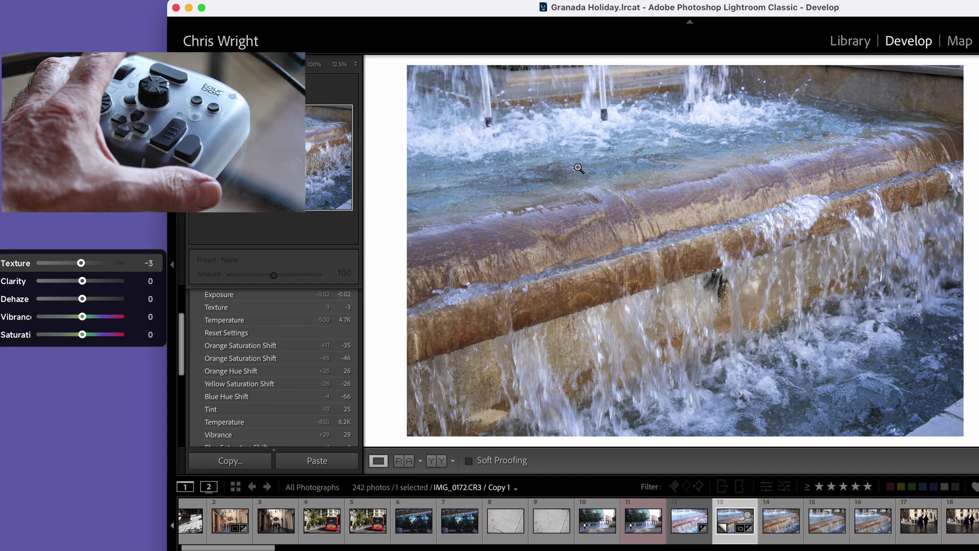
pyautogui.press('Down')
pyautogui.press('Right')
pyautogui.press('Right')
pyautogui.press('Right')
pyautogui.press('Right')
pyautogui.press('Right')
pyautogui.press('Right')
pyautogui.press('Right')
pyautogui.press('Right')
pyautogui.press('Right')
pyautogui.press('Right')
pyautogui.press('Right')
pyautogui.press('Right')
pyautogui.press('Right')
pyautogui.press('Right')
pyautogui.press('Right')
pyautogui.press('Right')
pyautogui.press('Right')
pyautogui.press('Right')
pyautogui.press('Right')
pyautogui.press('Right')
pyautogui.press('Right')
pyautogui.press('Right')
pyautogui.press('Right')
pyautogui.press('Right')
pyautogui.press('Right')
pyautogui.press('Right')
pyautogui.press('Right')
pyautogui.press('Right')
pyautogui.press('Right')
pyautogui.press('Right')
pyautogui.press('Right')
pyautogui.press('Right')
pyautogui.press('Right')
pyautogui.press('Right')
pyautogui.press('Right')
pyautogui.press('Right')
pyautogui.press('Right')
pyautogui.press('Right')
pyautogui.press('Right')
pyautogui.press('Right')
pyautogui.press('Right')
pyautogui.press('Right')
pyautogui.press('Right')
pyautogui.press('Right')
pyautogui.press('Right')
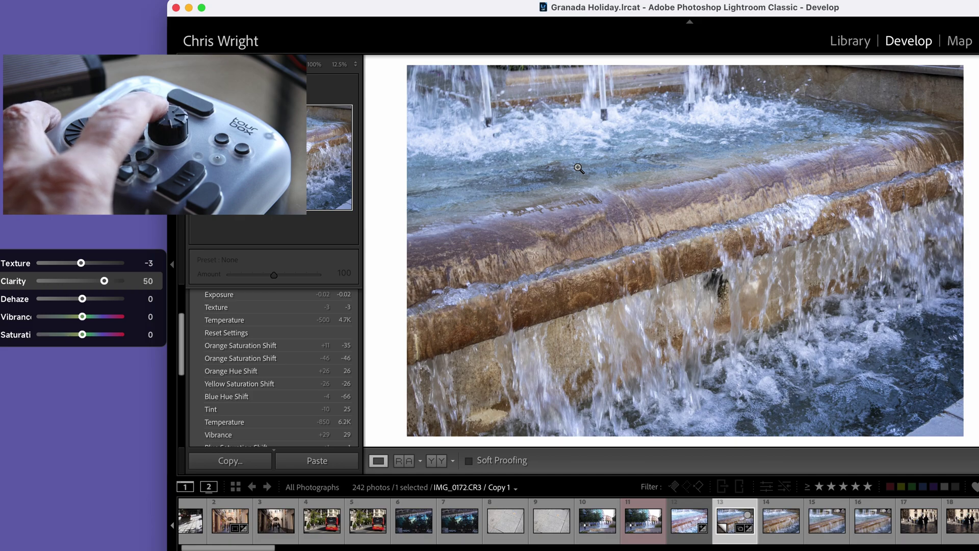
pyautogui.press('Left')
pyautogui.press('Left')
pyautogui.press('Left')
pyautogui.press('Left')
pyautogui.press('Right')
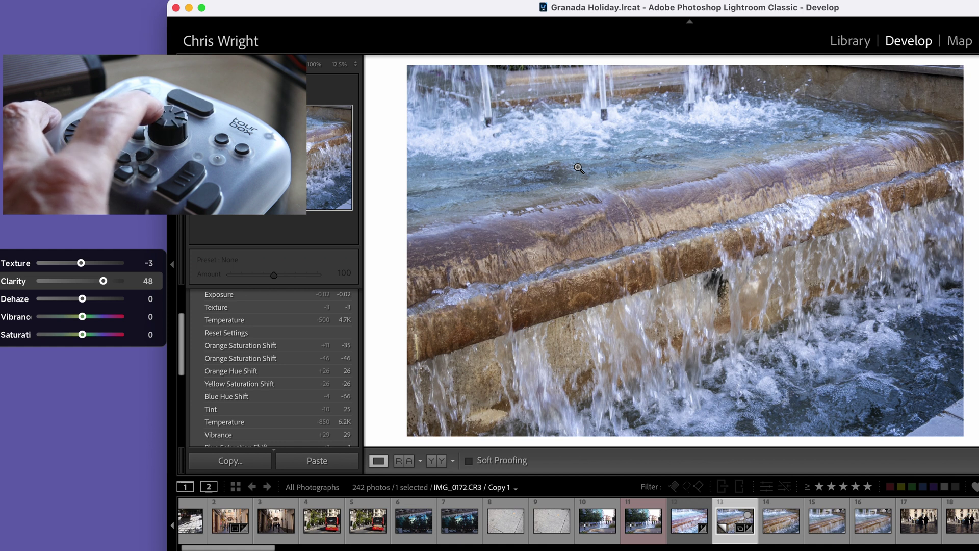
pyautogui.press('=')
pyautogui.press('Down')
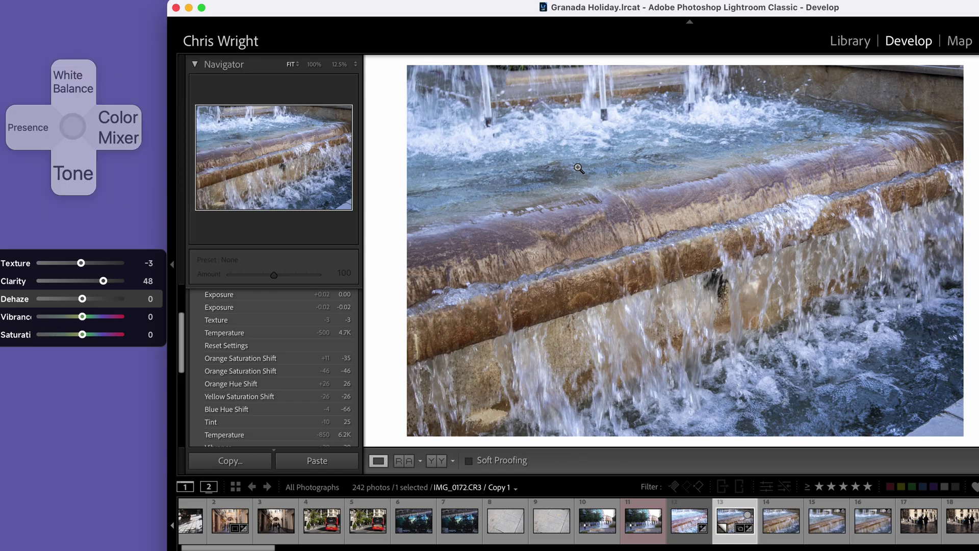
pyautogui.press('-')
pyautogui.press('-')
pyautogui.press('-')
pyautogui.press('-')
pyautogui.press('-')
pyautogui.press('-')
pyautogui.press('-')
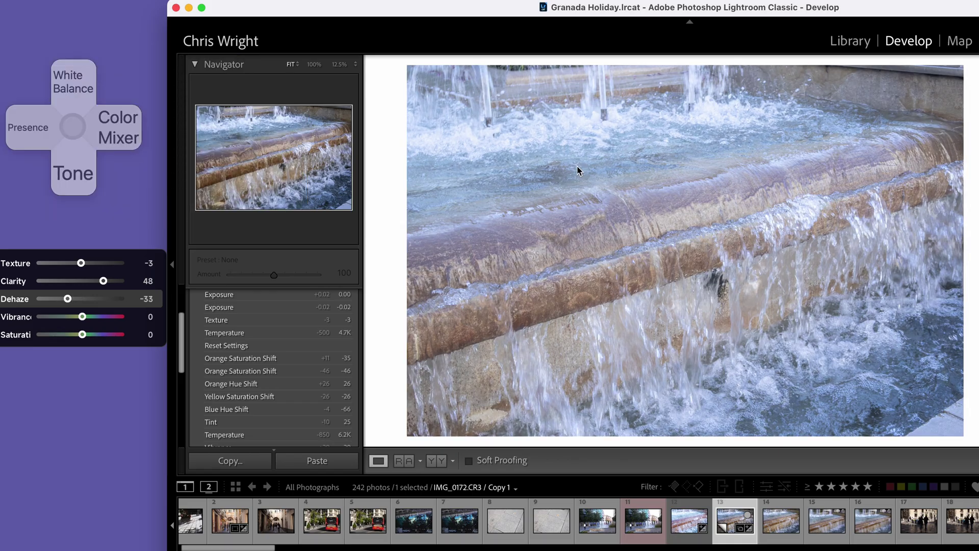
pyautogui.press('=')
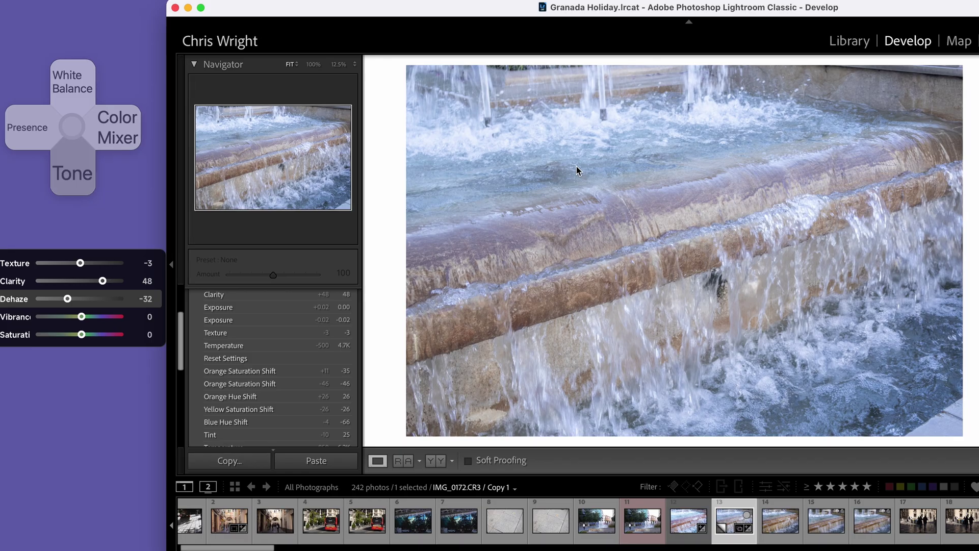
# Move to the Tone adjustments and bring Saturation to 45.
pyautogui.press('Down')
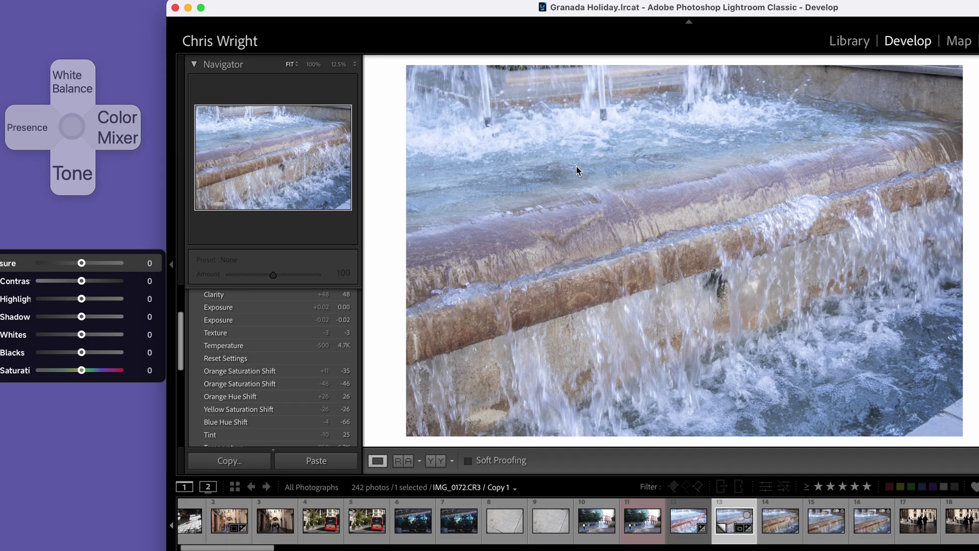
pyautogui.press('Down')
pyautogui.press('Down')
pyautogui.press('Down')
pyautogui.press('Down')
pyautogui.press('Down')
pyautogui.press('Down')
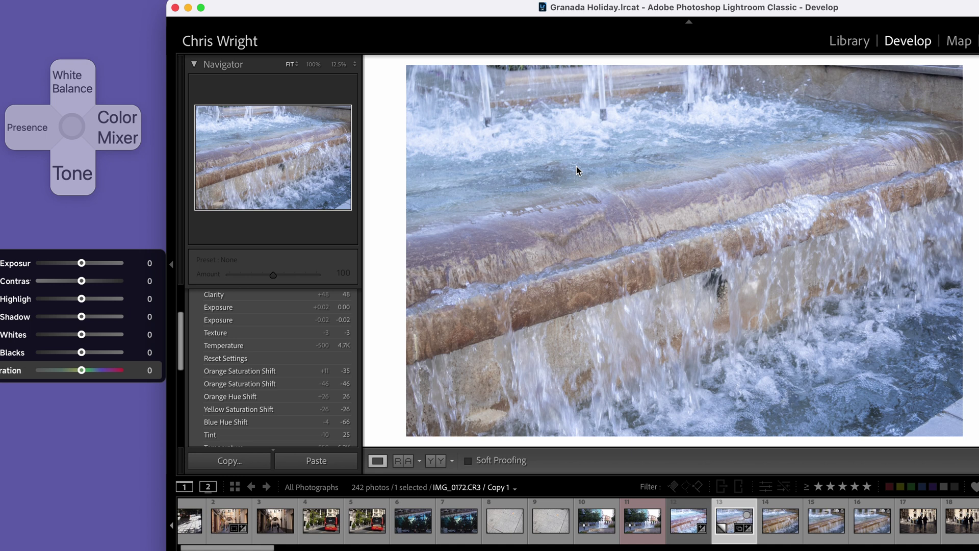
pyautogui.press('Right')
pyautogui.press('Right')
pyautogui.press('Right')
pyautogui.press('Right')
pyautogui.press('Right')
pyautogui.press('Right')
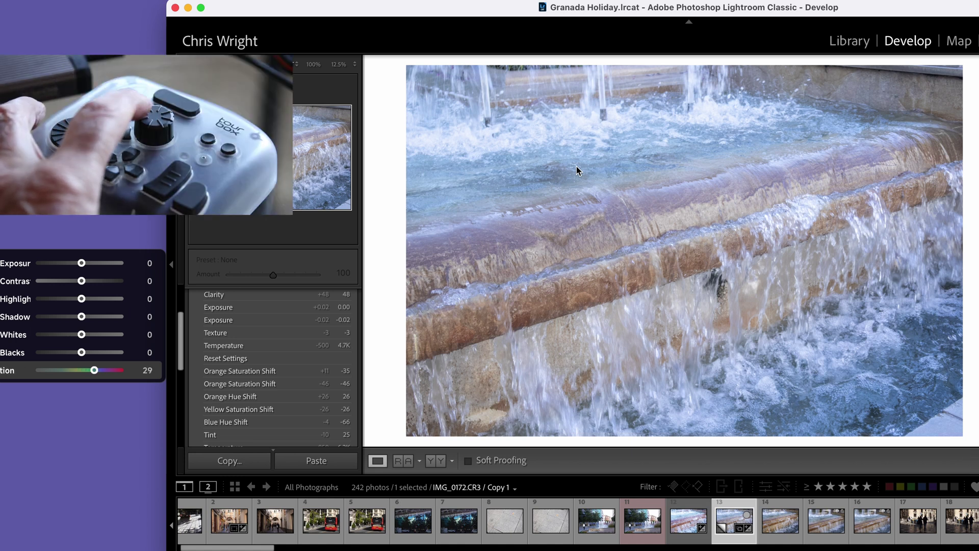
pyautogui.press('Right')
pyautogui.press('Right')
pyautogui.press('Right')
pyautogui.press('Right')
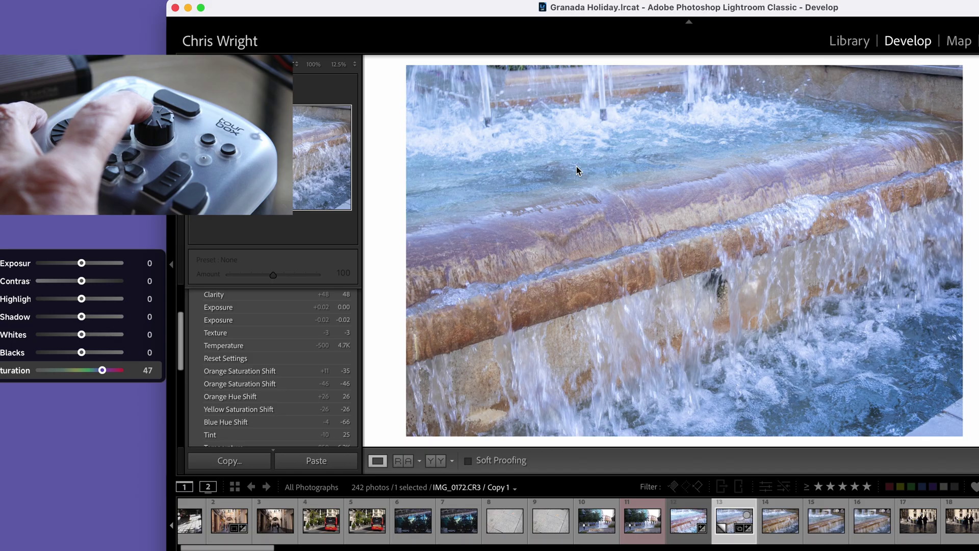
pyautogui.press('Left')
pyautogui.press('Left')
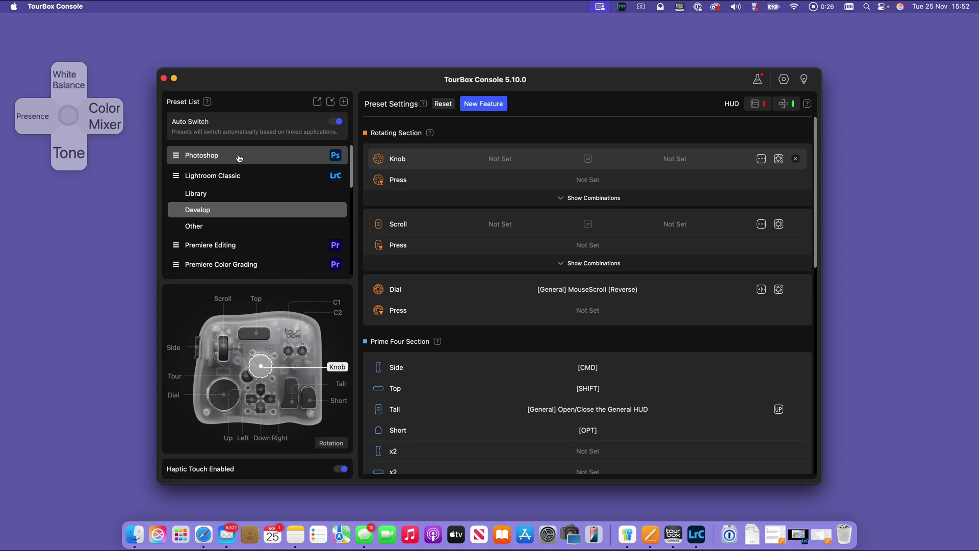
# View the Photoshop preset, then the Lightroom Classic Library preset's button assignments.
pyautogui.click(239, 159)
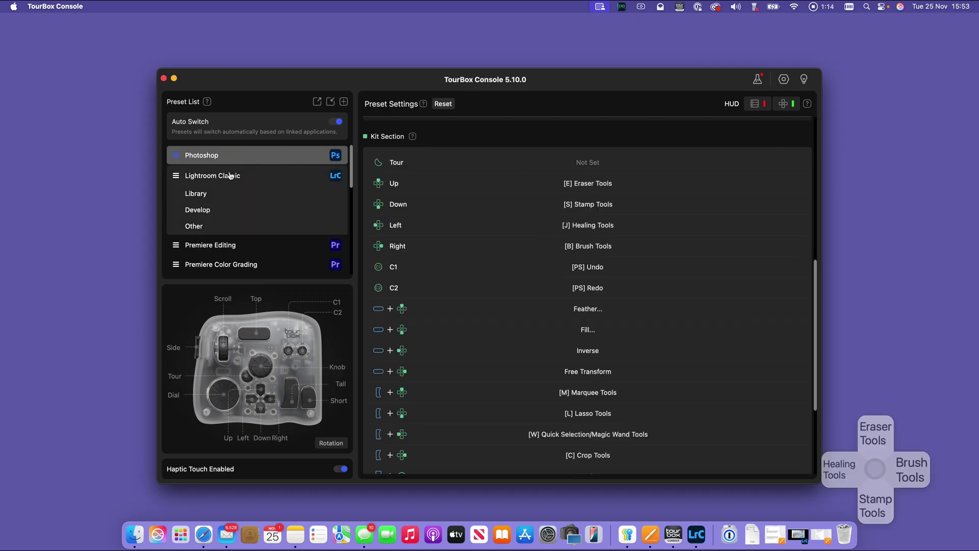
pyautogui.click(231, 178)
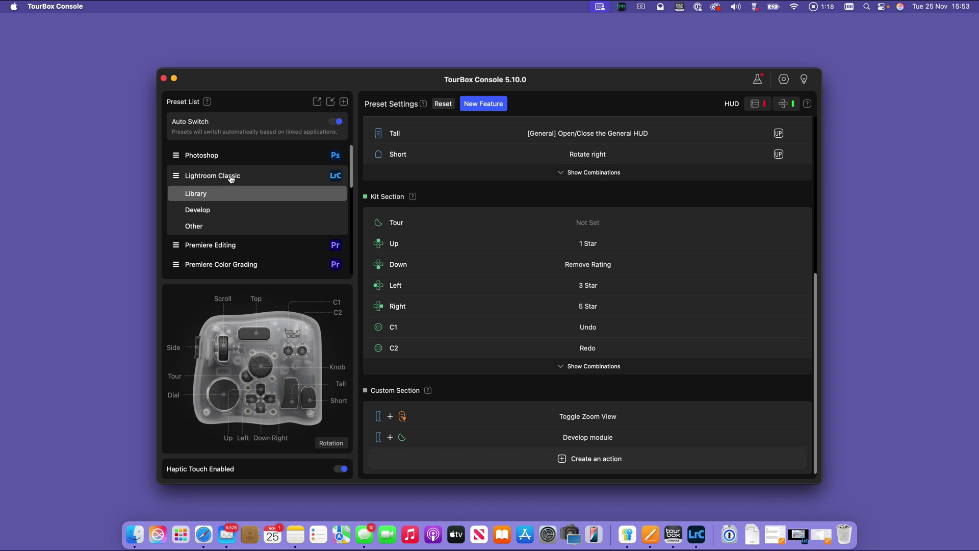
# Show the Lightroom Classic Develop preset and scroll down to its Prime Four Section.
pyautogui.click(231, 210)
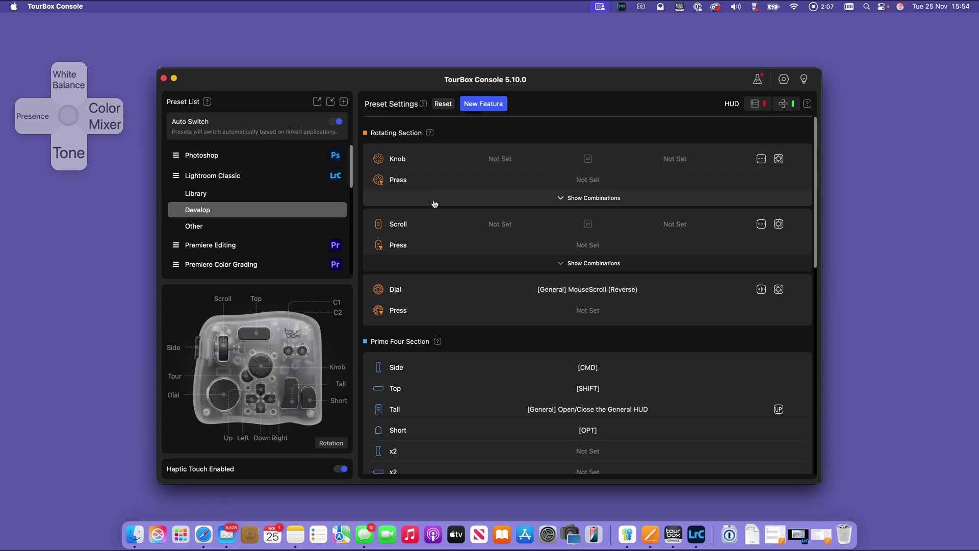
pyautogui.scroll(-5, 429, 222)
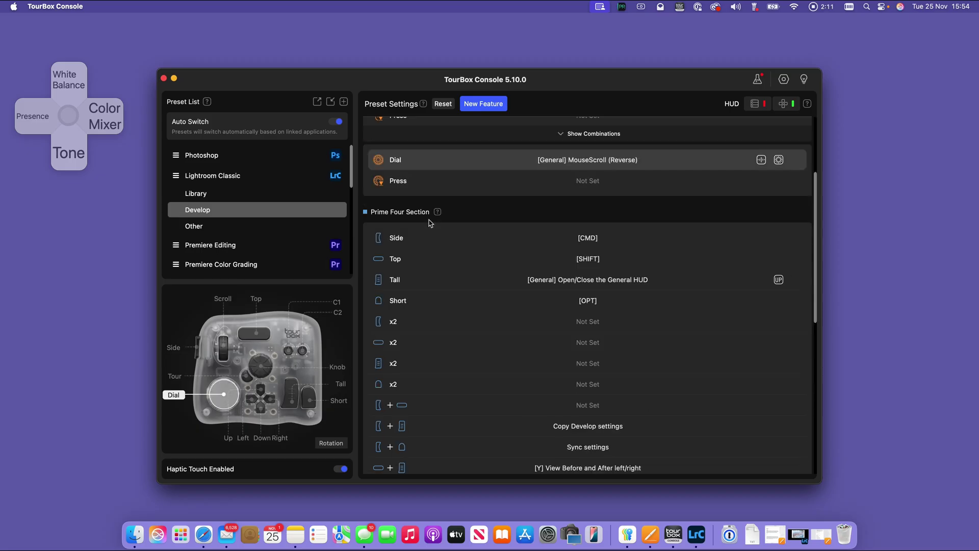
pyautogui.scroll(-5, 430, 223)
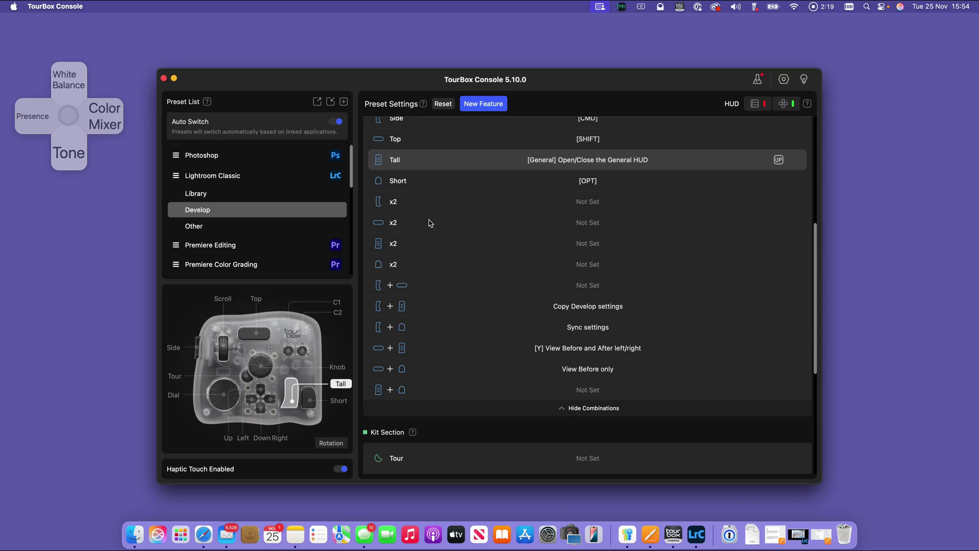
pyautogui.press('alt')
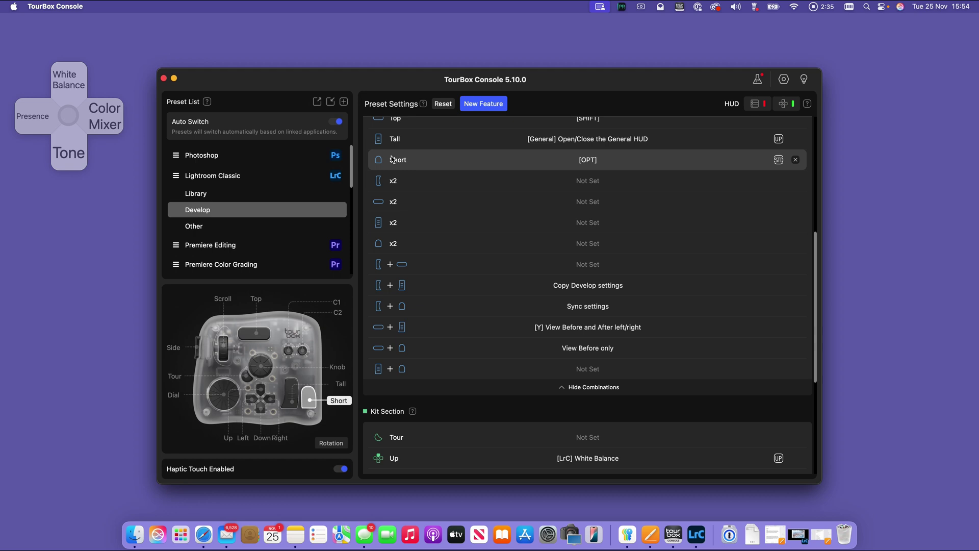
pyautogui.scroll(-5, 392, 159)
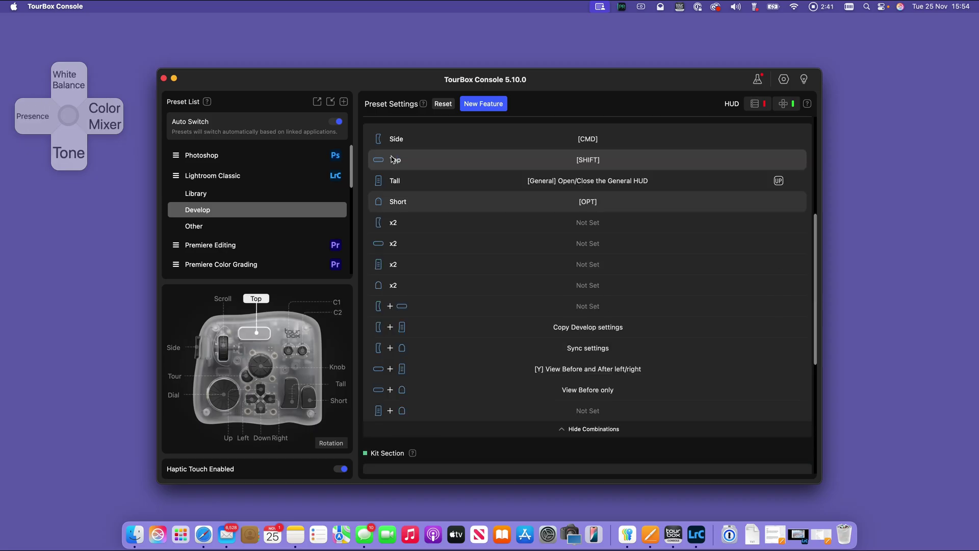
pyautogui.scroll(3, 392, 159)
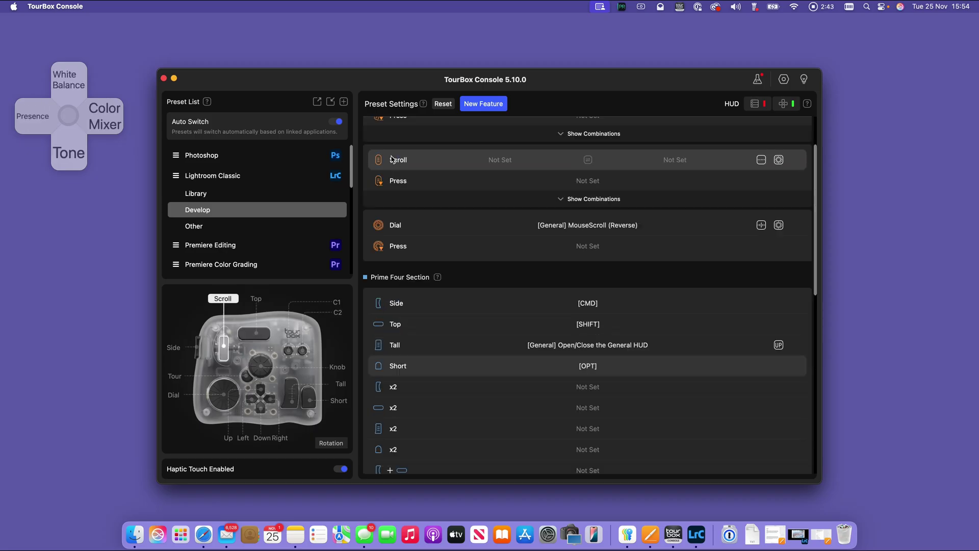
pyautogui.scroll(1, 392, 159)
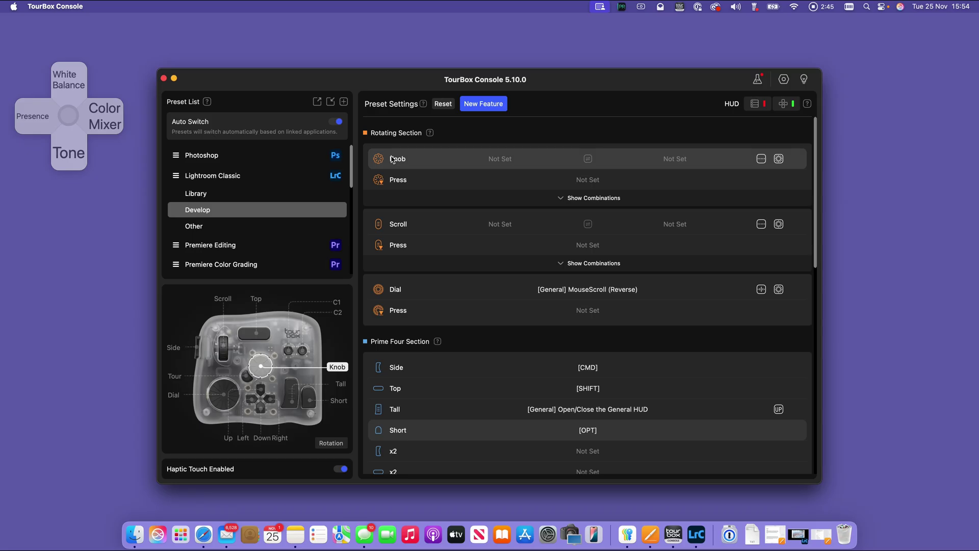
pyautogui.scroll(-2, 392, 159)
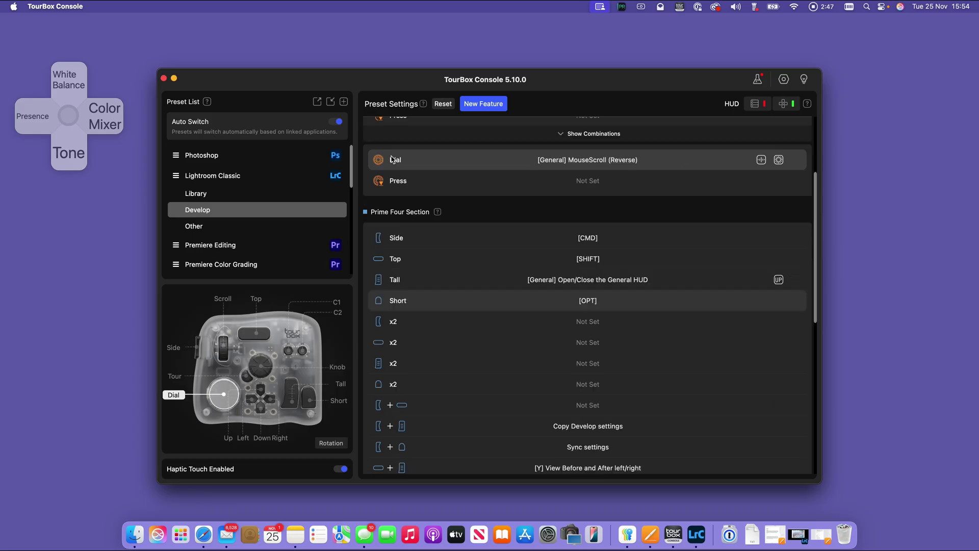
pyautogui.scroll(-5, 392, 159)
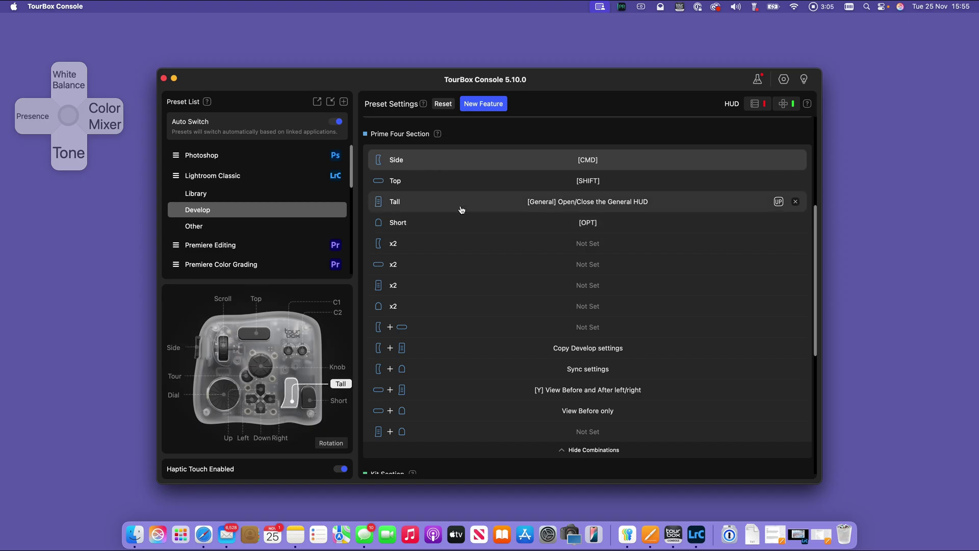
pyautogui.scroll(5, 455, 341)
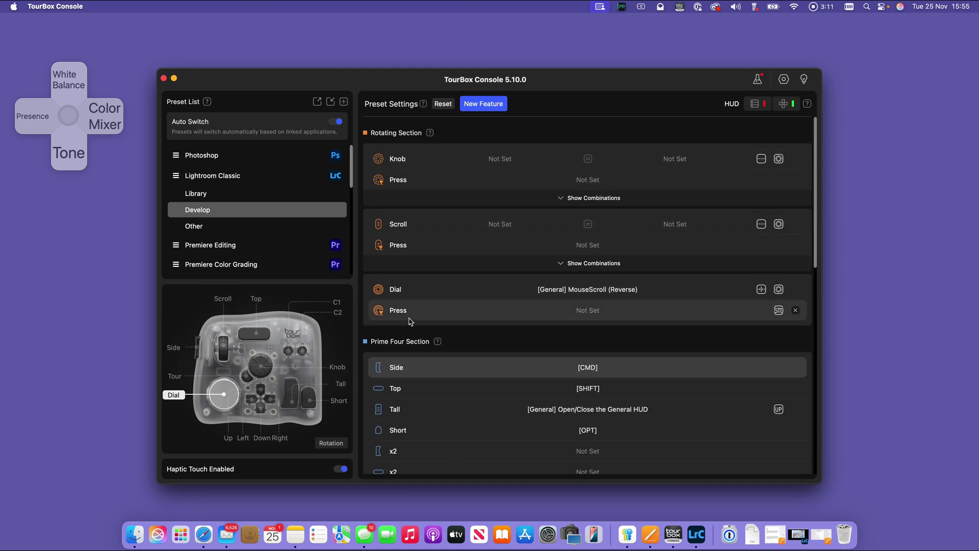
pyautogui.scroll(-3, 422, 320)
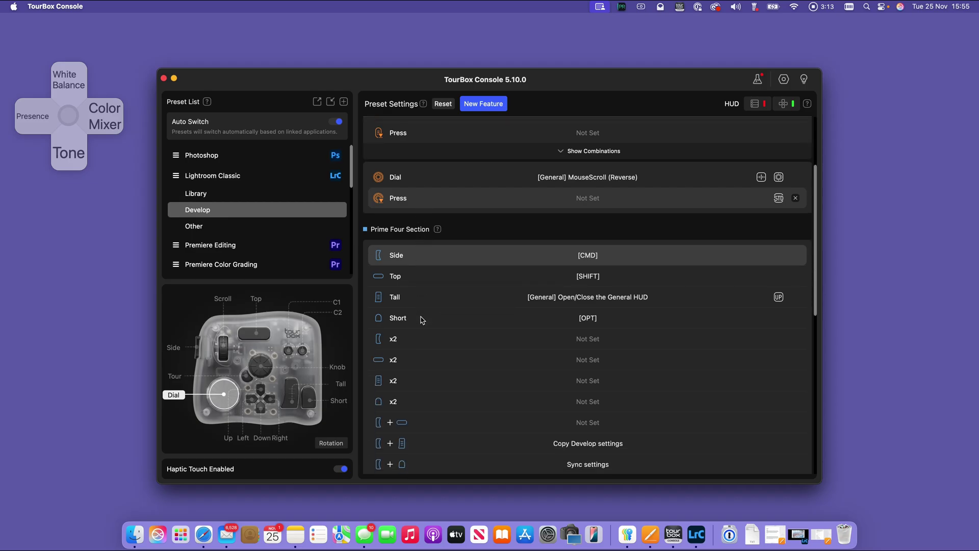
pyautogui.scroll(-1, 422, 320)
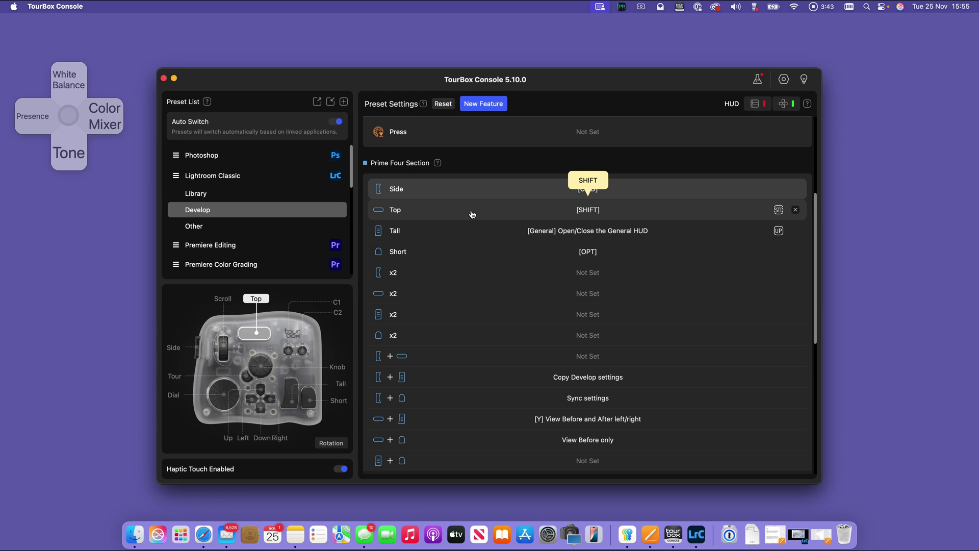
pyautogui.scroll(-5, 486, 305)
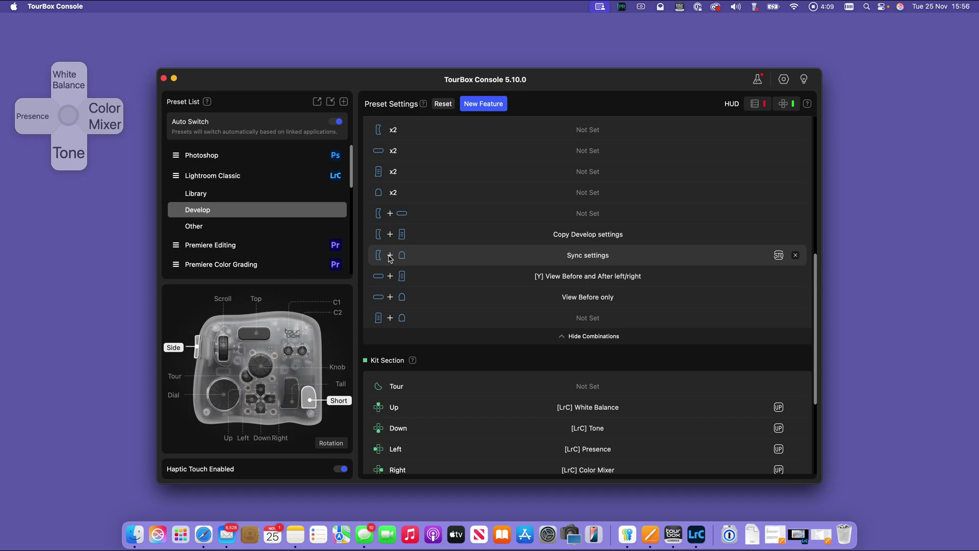
pyautogui.scroll(-5, 408, 332)
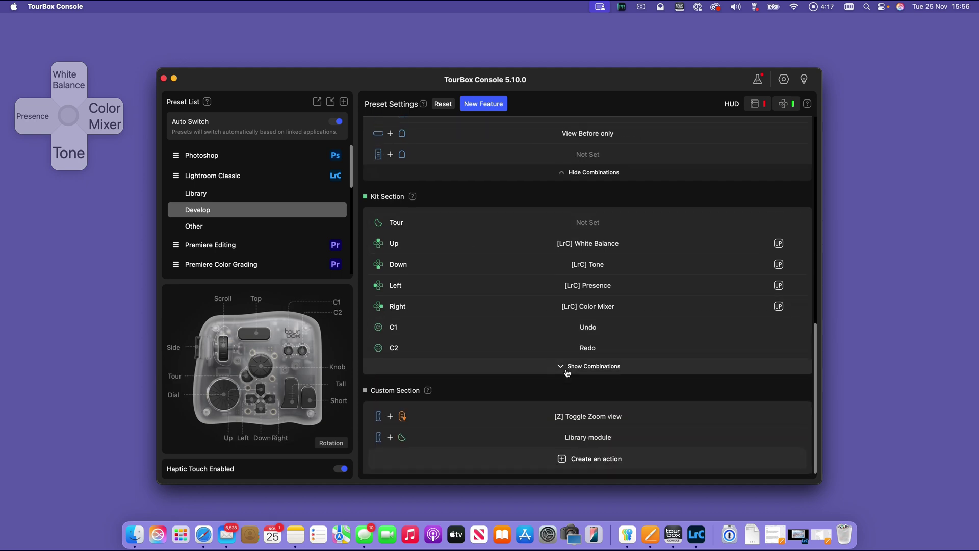
# Expand the Kit Section combinations and scroll to the Side + arrow rows for Tone Curve, Calibration and Detail.
pyautogui.click(593, 369)
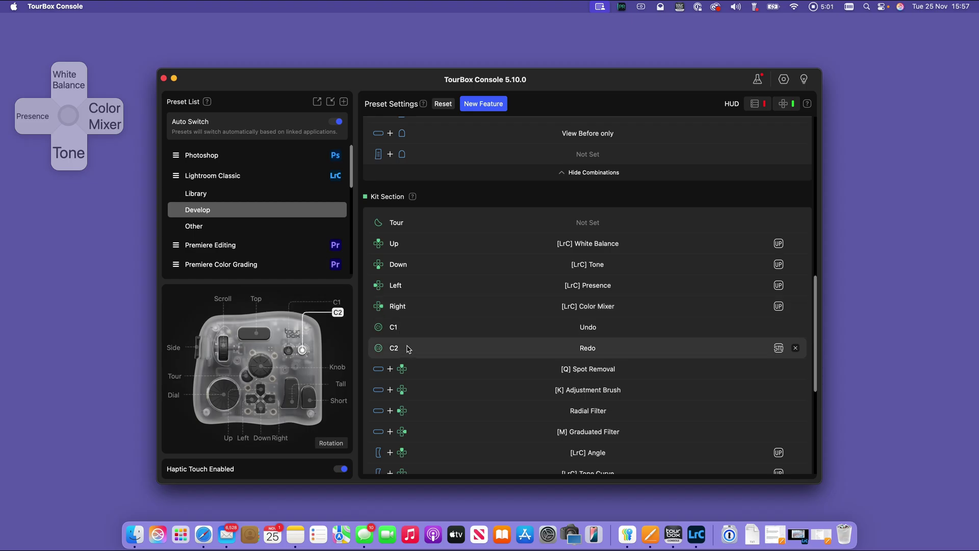
pyautogui.scroll(-5, 407, 348)
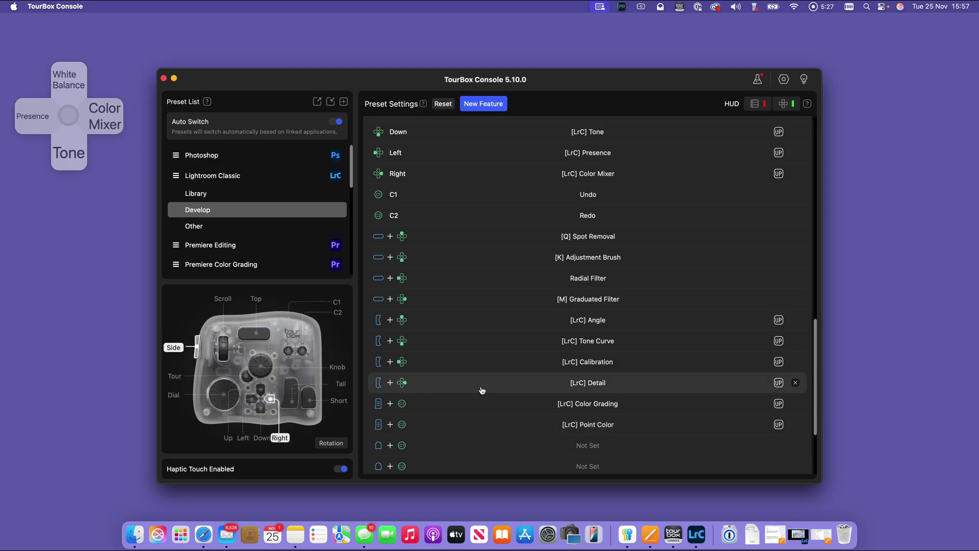
pyautogui.scroll(-3, 483, 385)
pyautogui.scroll(-1, 484, 384)
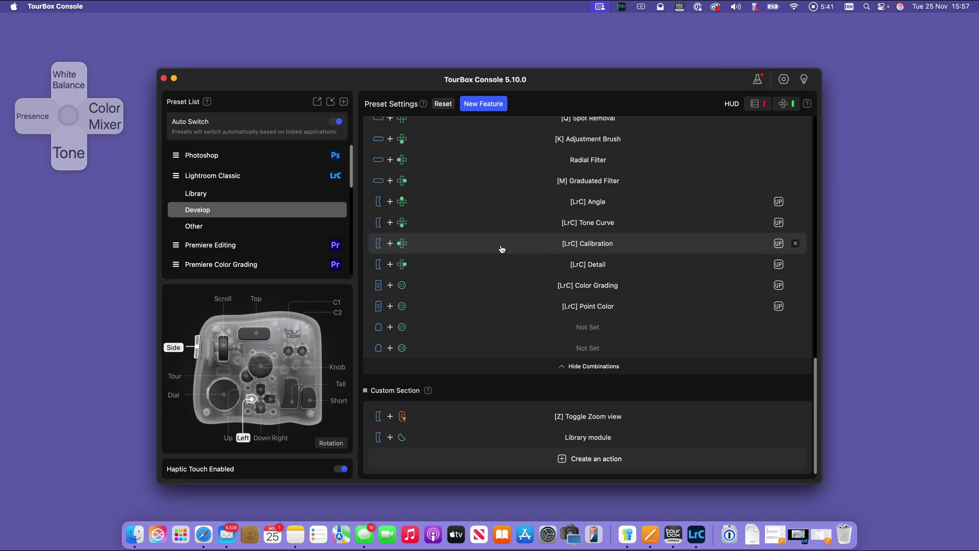
pyautogui.scroll(2, 478, 240)
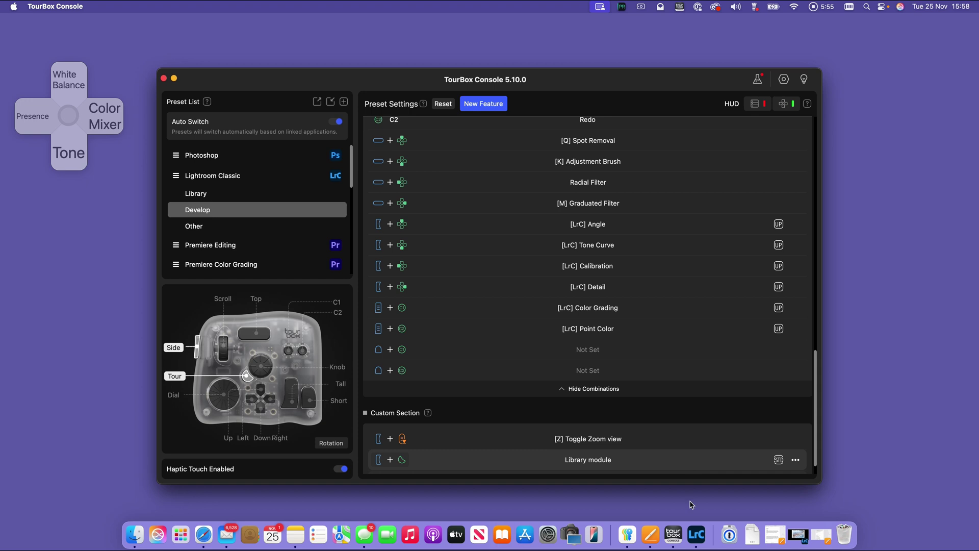
# In Lightroom, trial the Tone Curve HUD with Highlights 48, Darks 36 and lifted Shadows, then reset the curve.
pyautogui.click(697, 536)
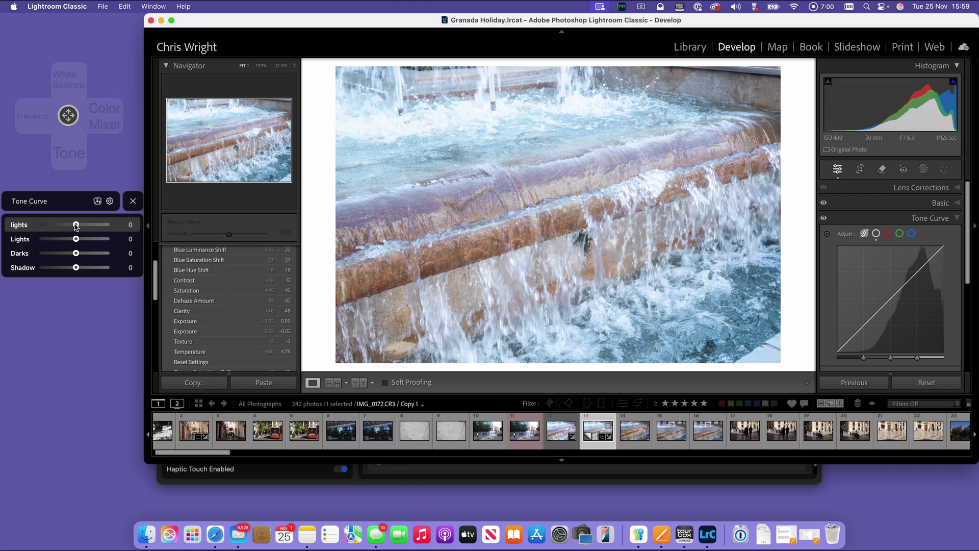
pyautogui.moveTo(75, 226); pyautogui.dragTo(60, 240)
pyautogui.click(75, 238)
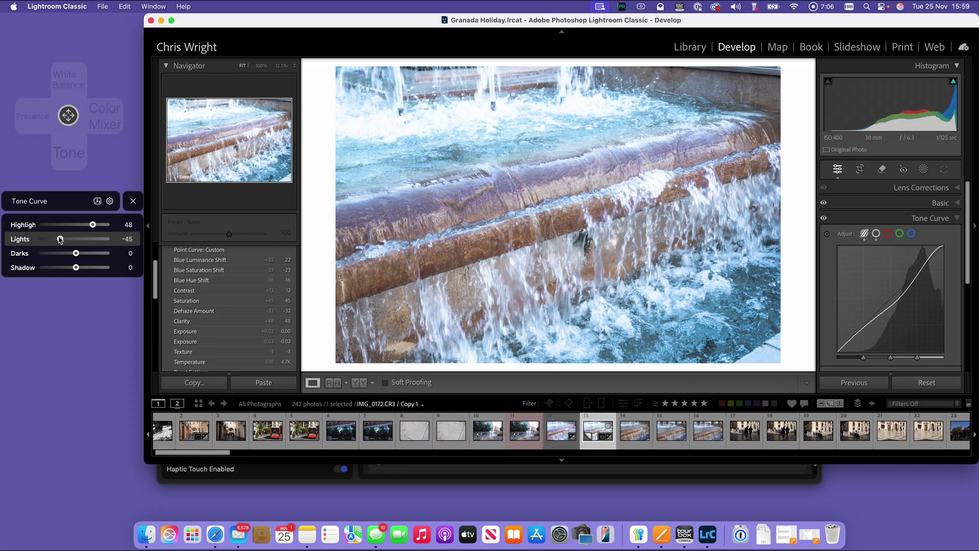
pyautogui.click(76, 254)
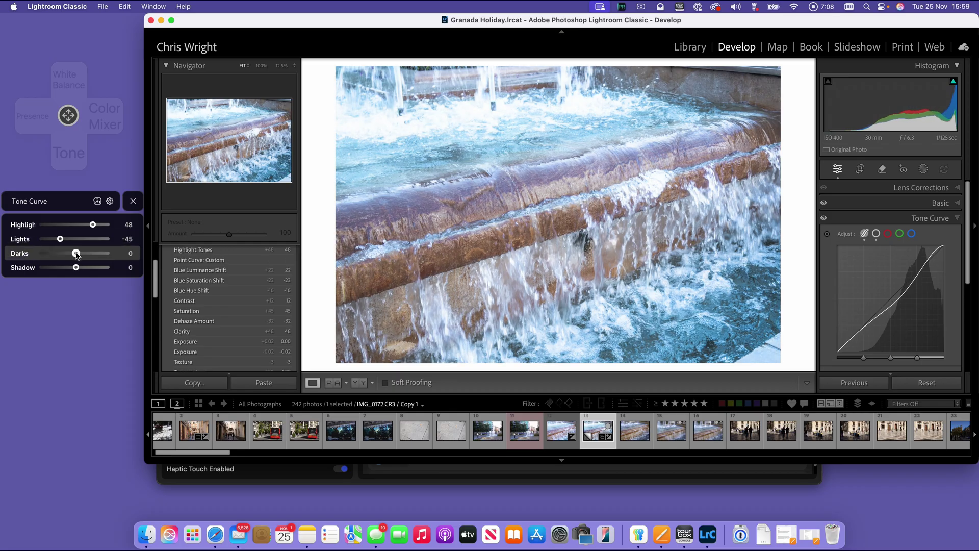
pyautogui.moveTo(76, 255); pyautogui.dragTo(88, 257)
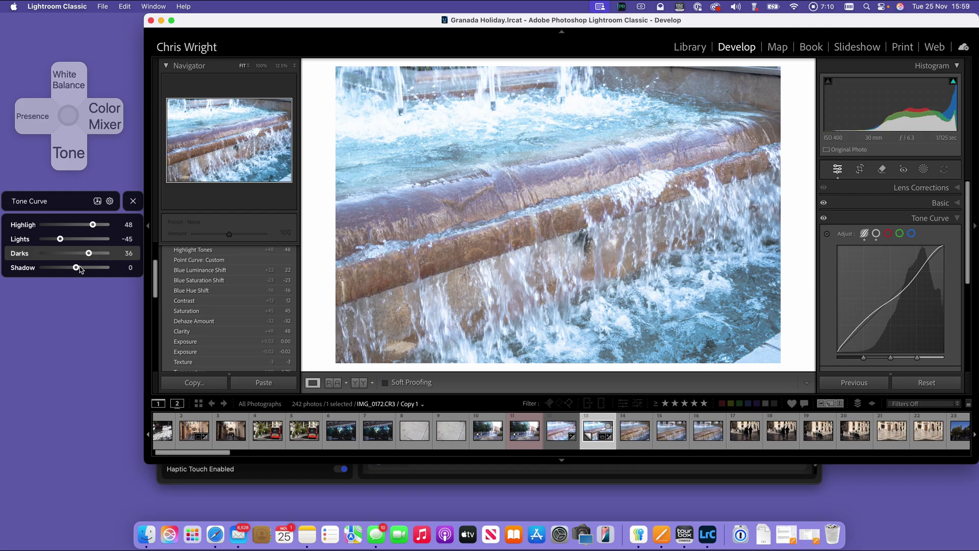
pyautogui.click(76, 267)
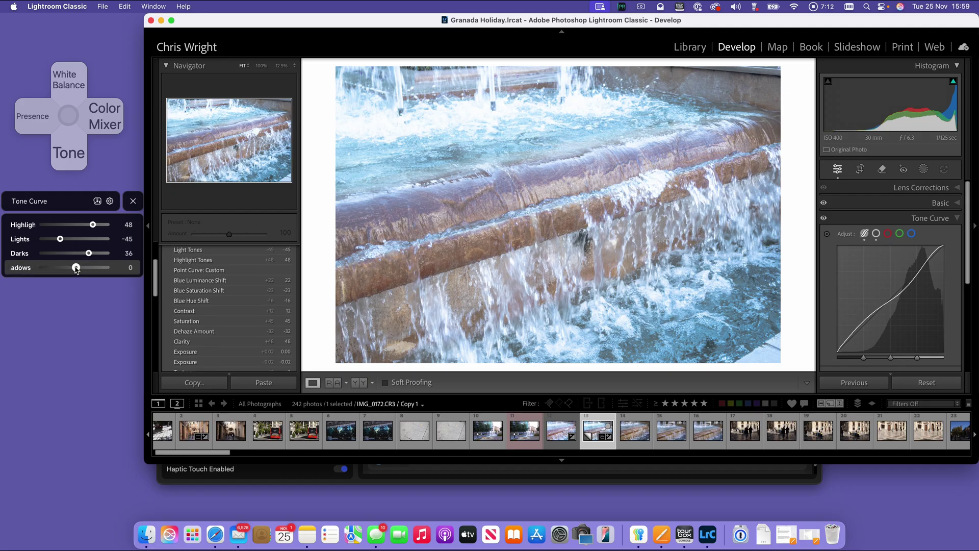
pyautogui.moveTo(76, 268)
pyautogui.mouseDown()
pyautogui.moveTo(97, 273)
pyautogui.moveTo(78, 267)
pyautogui.mouseUp()
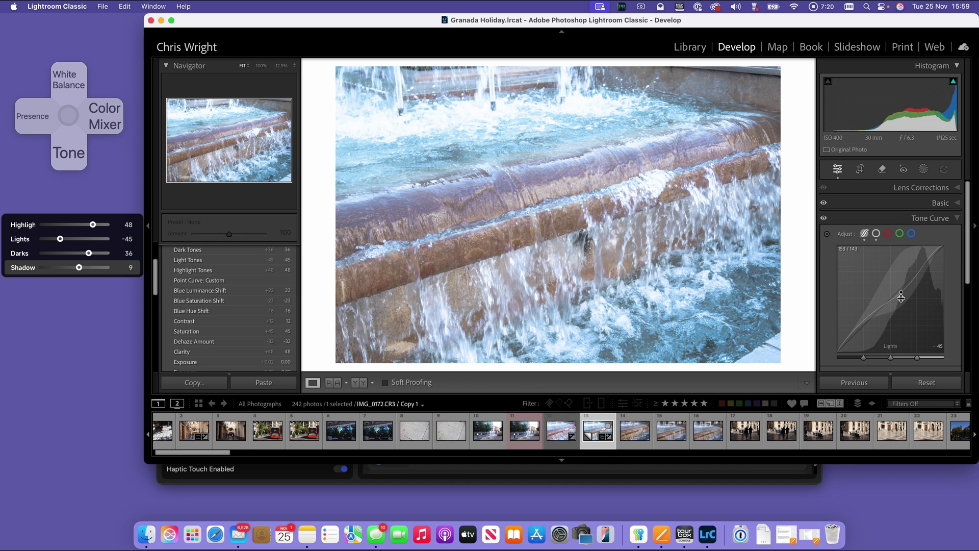
pyautogui.click(876, 233)
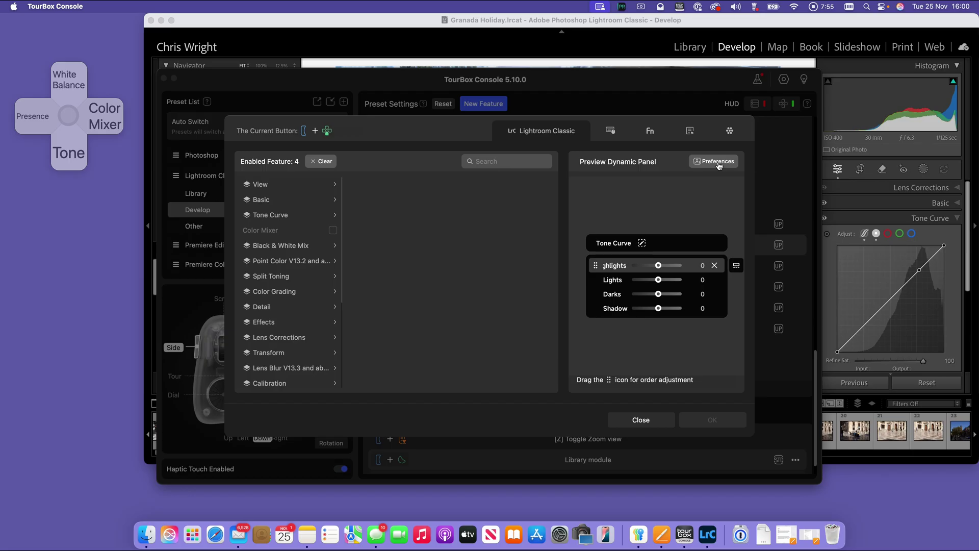
# Try adding Highlight, Midtone and Shadow Split to the Tone Curve panel, then close without saving.
pyautogui.click(278, 218)
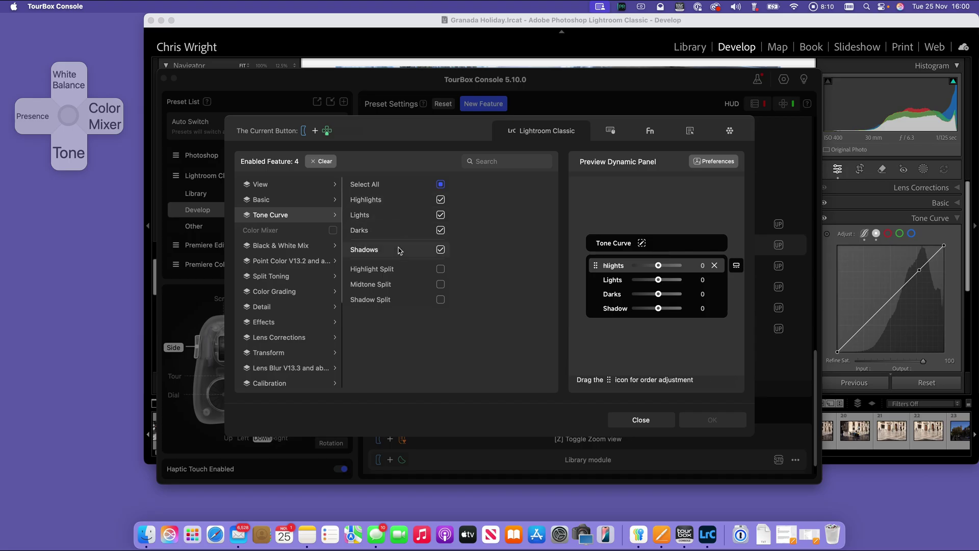
pyautogui.click(442, 270)
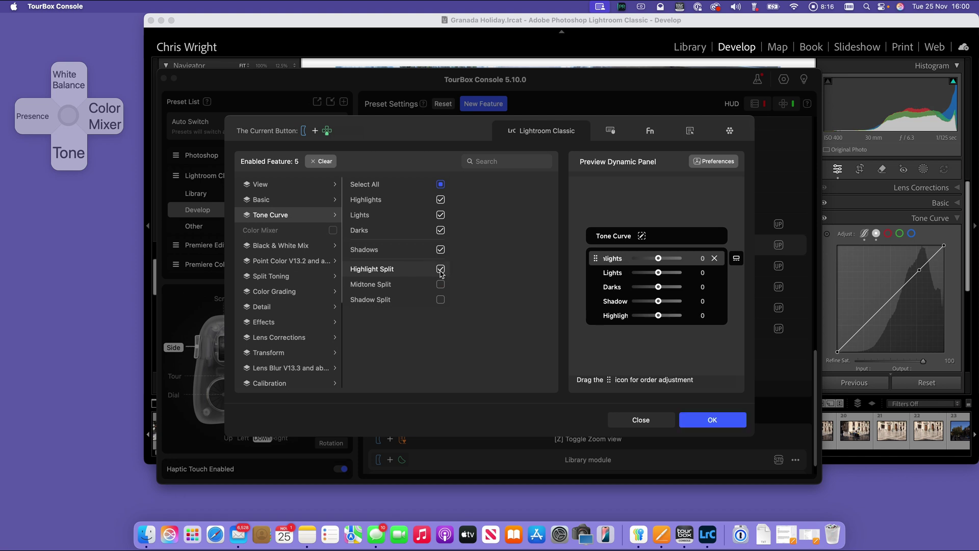
pyautogui.click(441, 284)
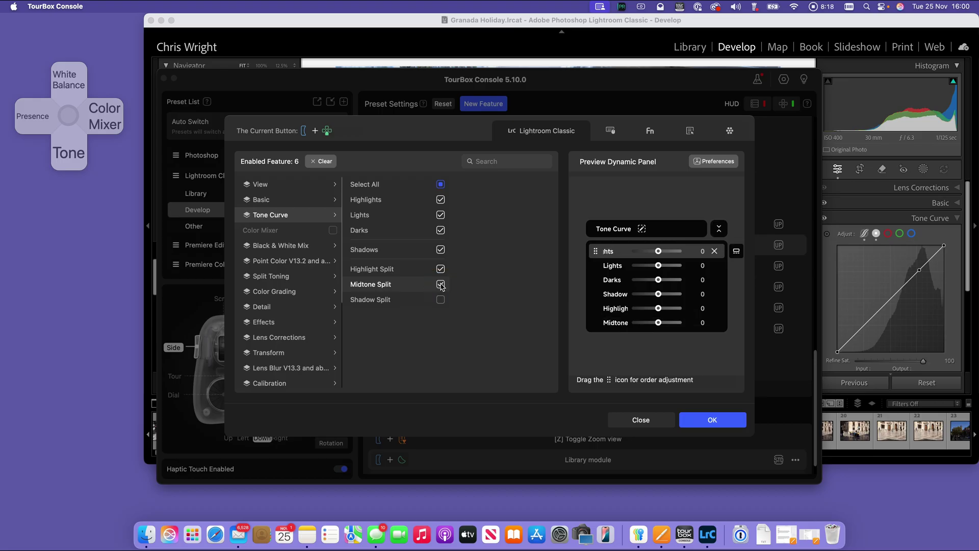
pyautogui.click(441, 302)
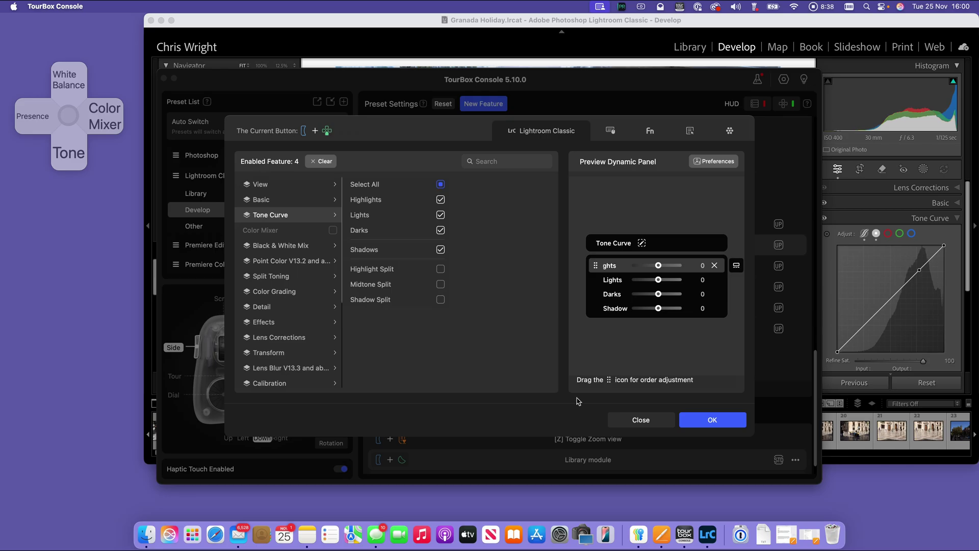
pyautogui.click(651, 420)
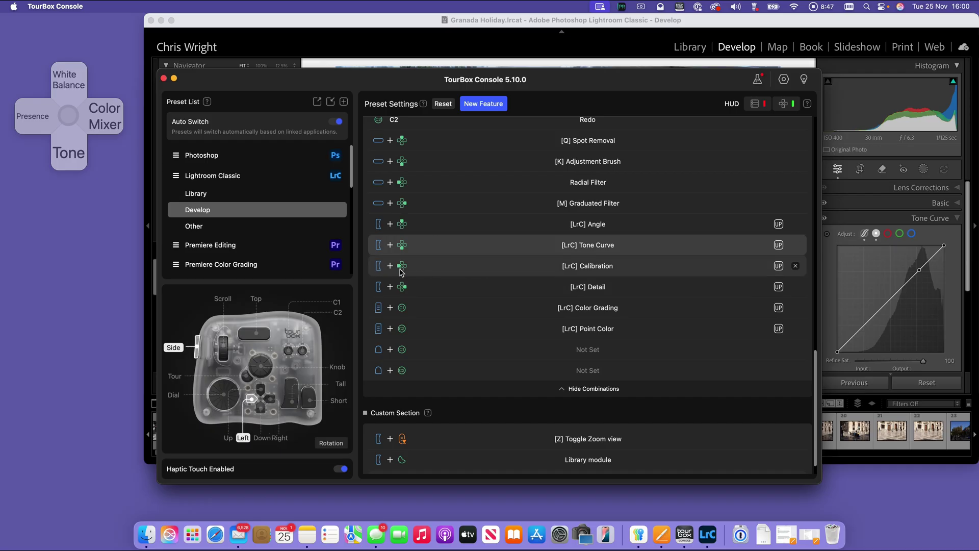
# Open the [LrC] Calibration panel editor, select its first Sat slider, and expand the Calibration options.
pyautogui.click(451, 271)
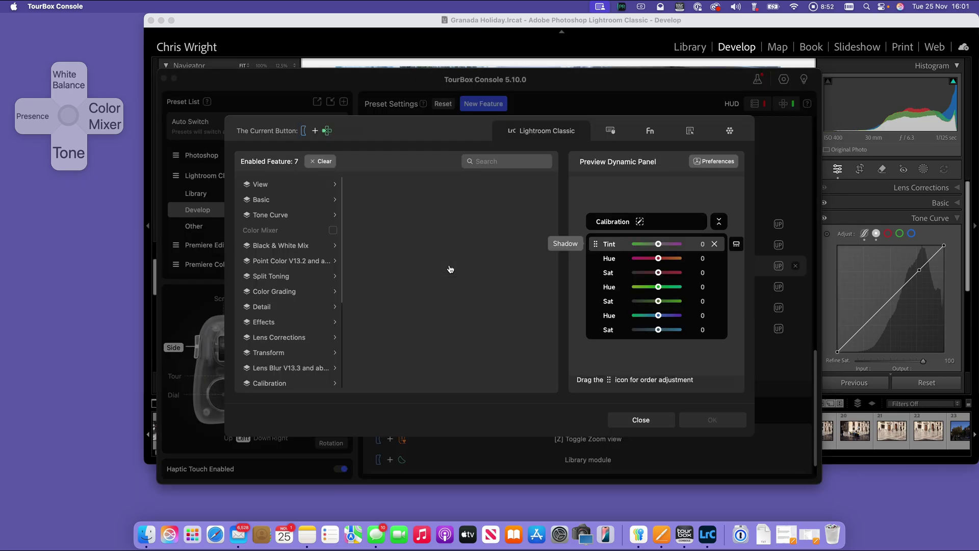
pyautogui.click(597, 274)
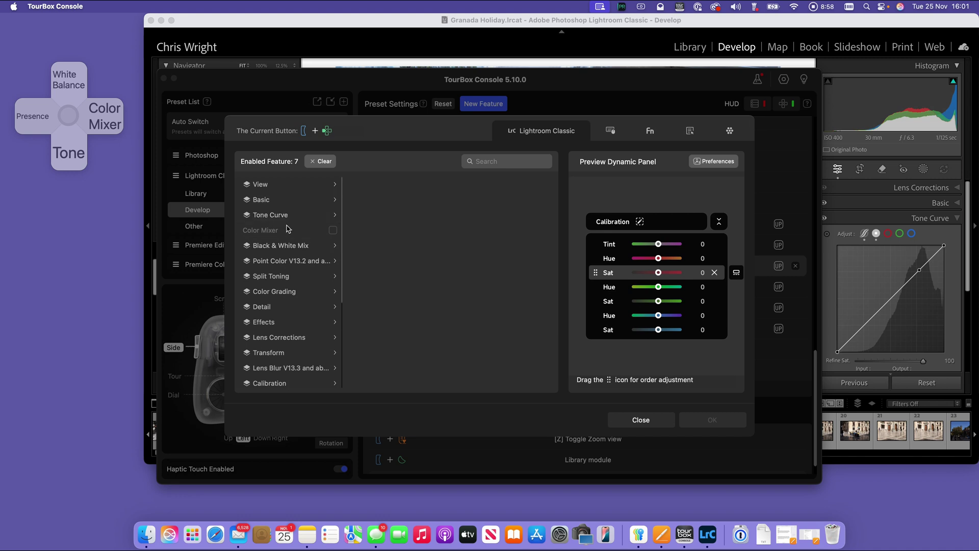
pyautogui.scroll(-3, 272, 318)
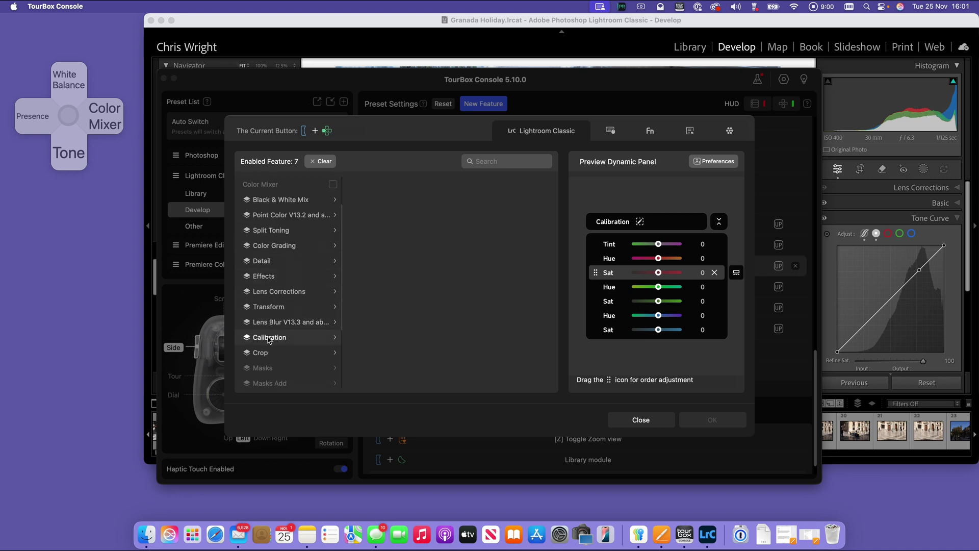
pyautogui.click(270, 337)
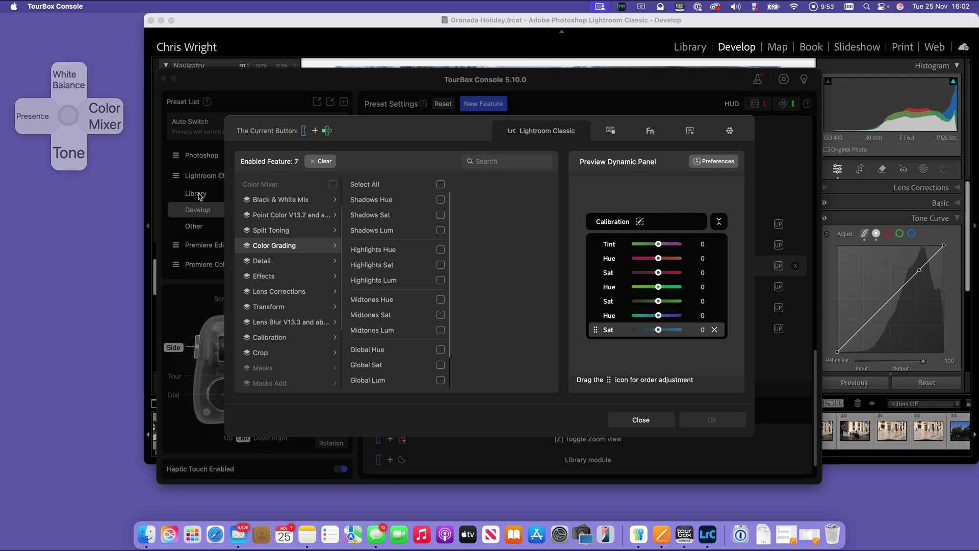
# Set up the unassigned combination with Sharpening Amount, Radius, Detail and Masking sliders.
pyautogui.click(641, 420)
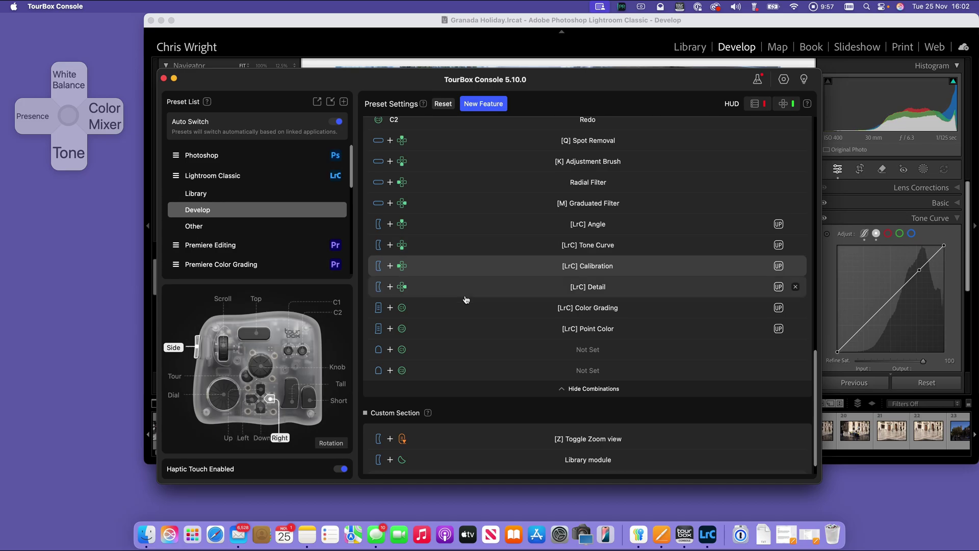
pyautogui.click(420, 351)
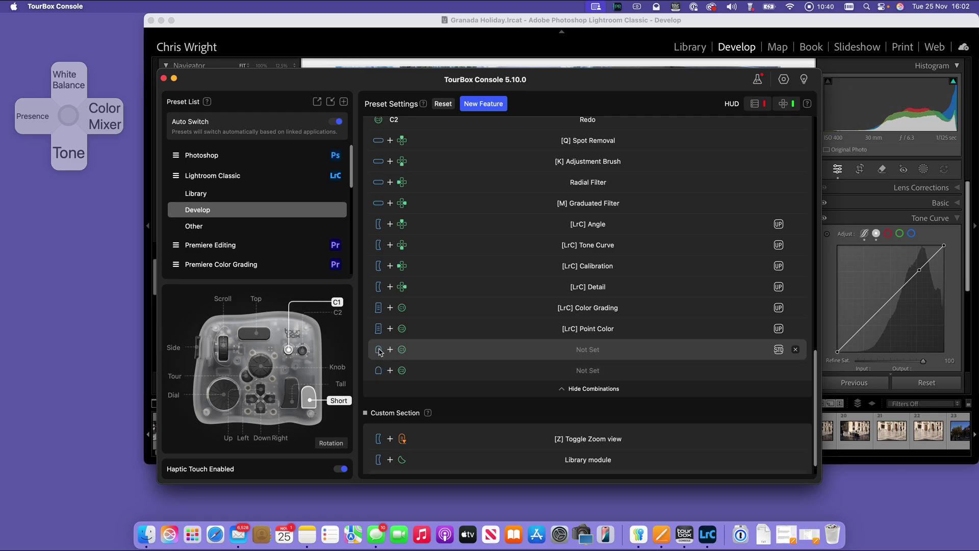
pyautogui.click(590, 352)
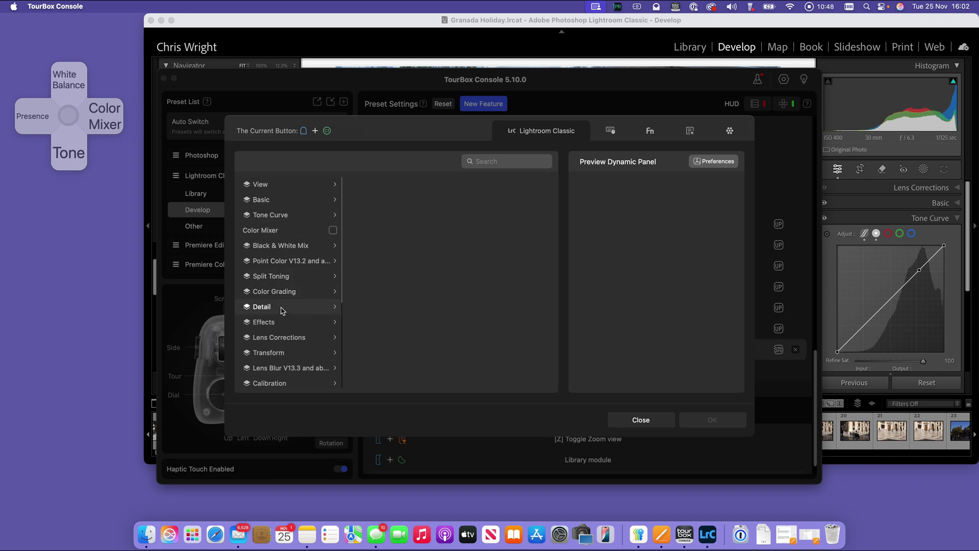
pyautogui.click(333, 309)
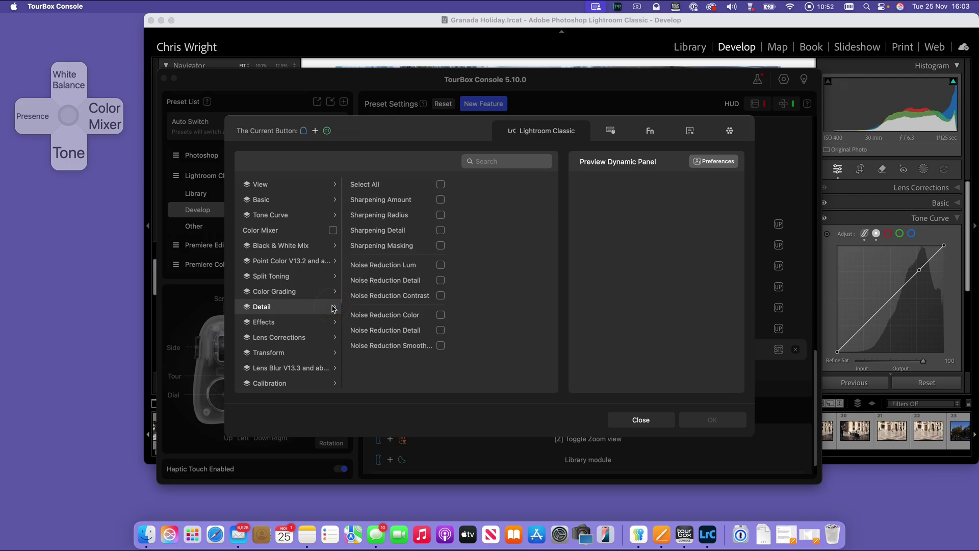
pyautogui.click(441, 200)
pyautogui.click(441, 215)
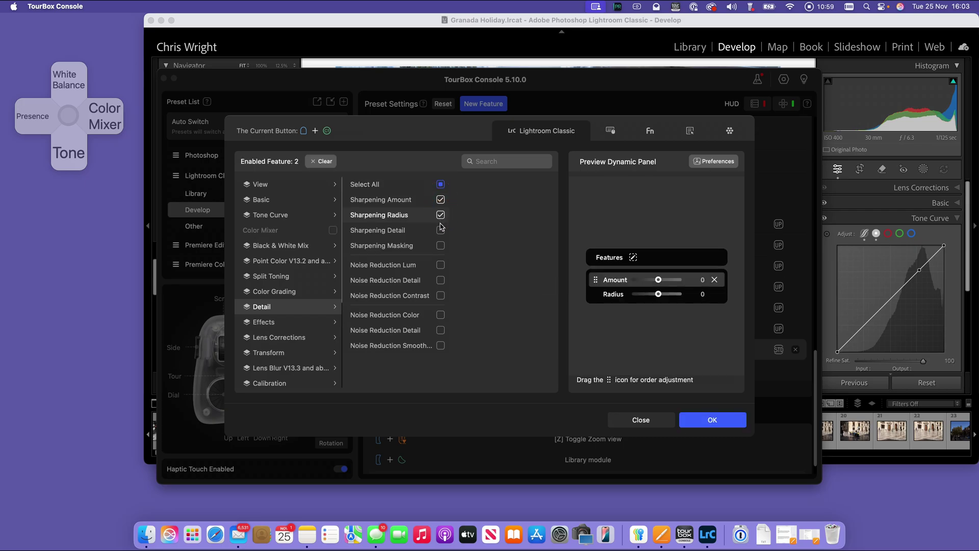
pyautogui.click(441, 231)
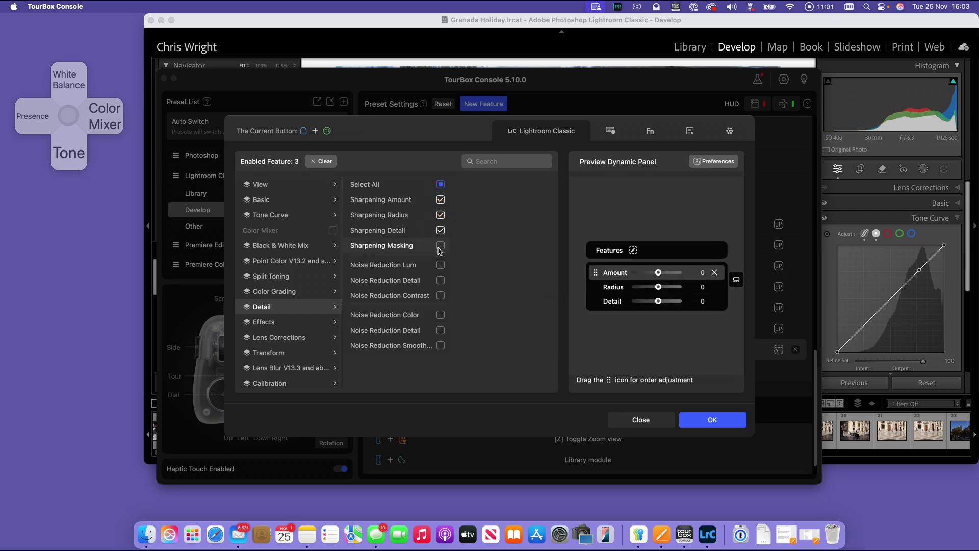
pyautogui.click(441, 247)
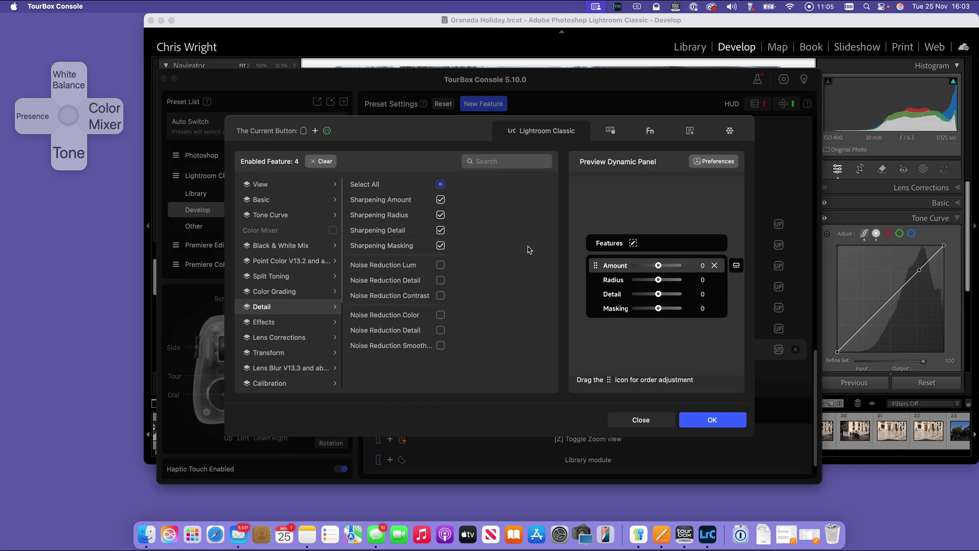
# Rename the panel's feature group to 'Sharpening' and save the dynamic panel.
pyautogui.click(634, 243)
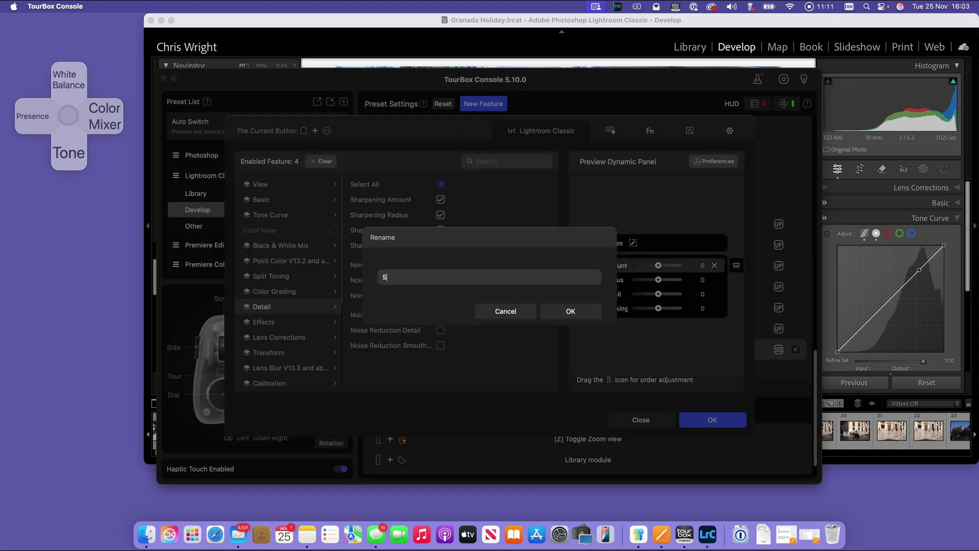
pyautogui.write('harpening')
pyautogui.click(572, 311)
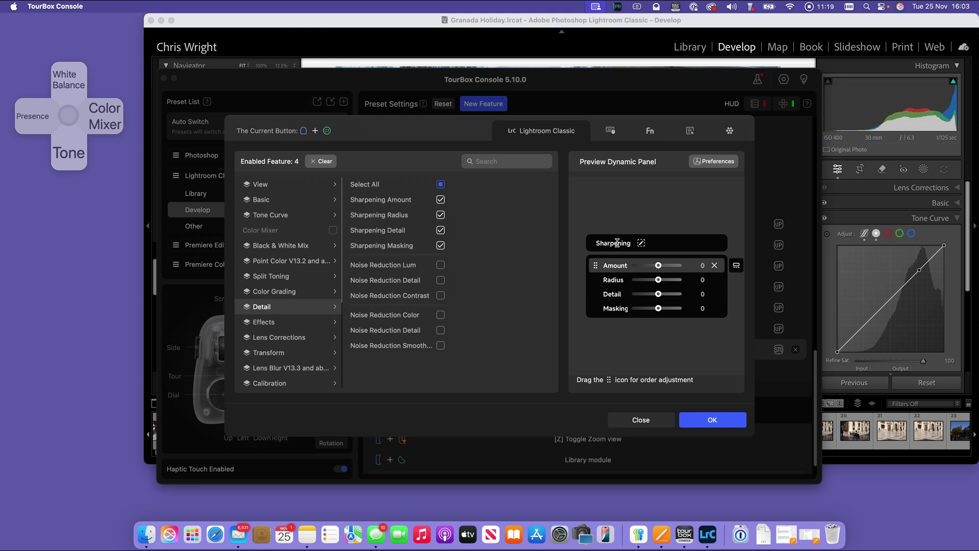
pyautogui.click(712, 421)
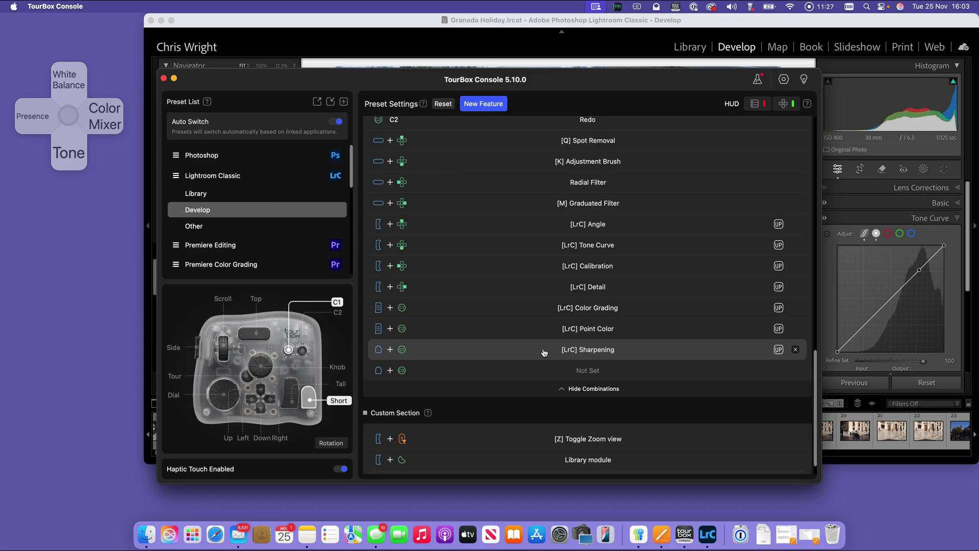
# Back in Lightroom, undo the last Shadow Tones change and set sharpening Amount to 125.
pyautogui.click(709, 535)
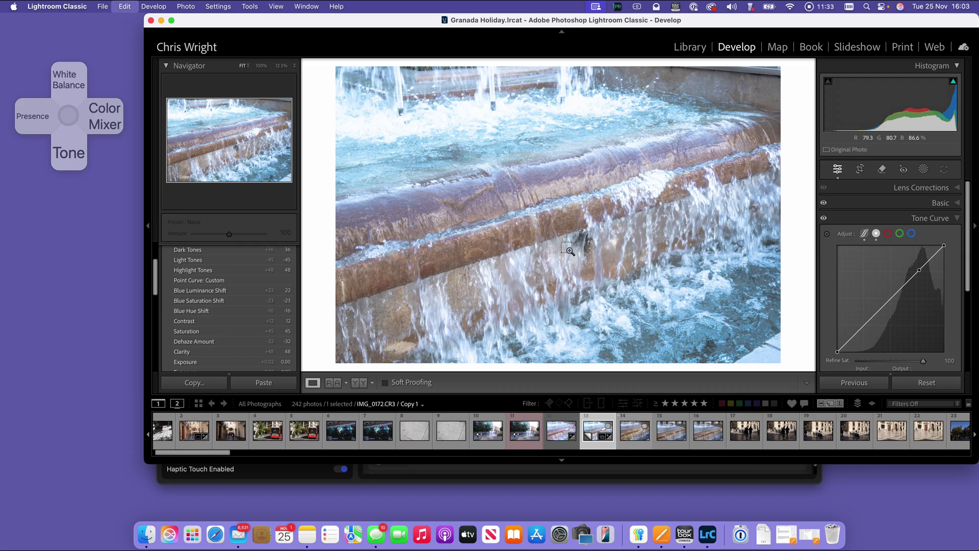
pyautogui.press('super+z')
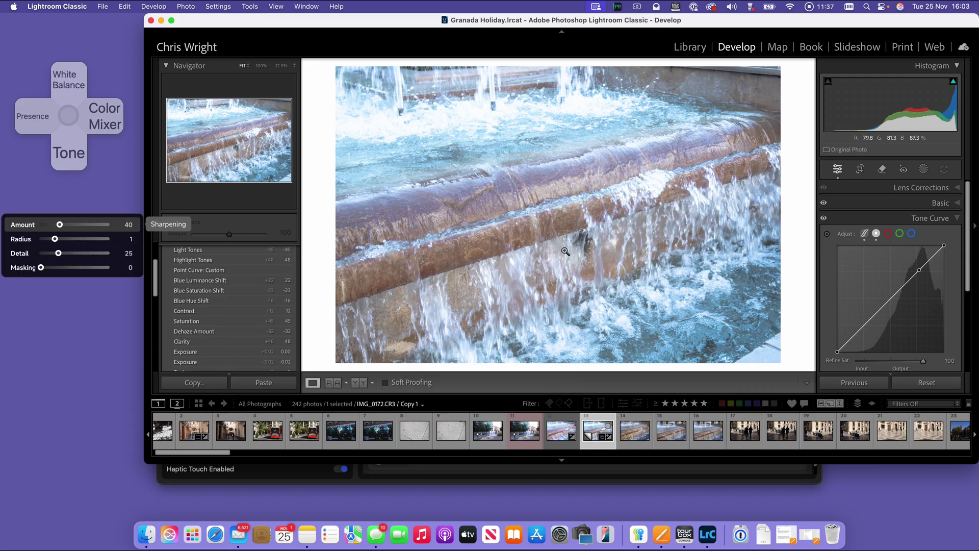
pyautogui.moveTo(59, 225)
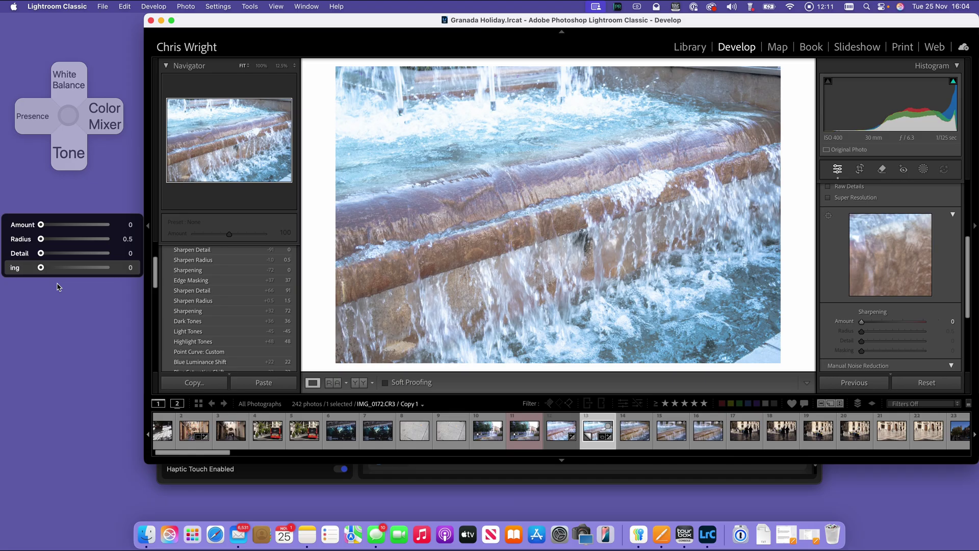
pyautogui.press('Down')
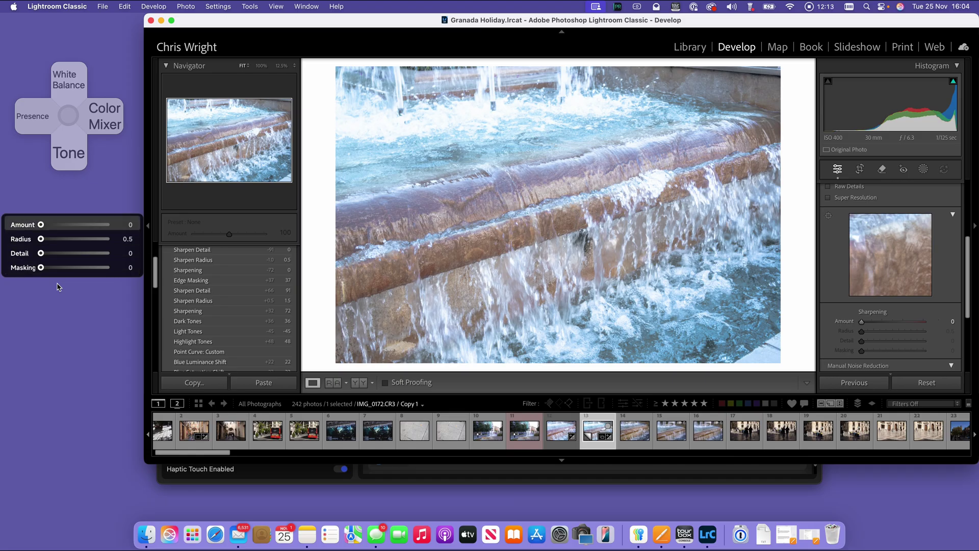
pyautogui.press('Right')
pyautogui.press('Right')
pyautogui.press('Right')
pyautogui.press('Right')
pyautogui.press('Right')
pyautogui.press('Right')
pyautogui.press('Right')
pyautogui.press('Right')
pyautogui.press('Right')
pyautogui.press('Right')
pyautogui.press('Right')
pyautogui.press('Right')
pyautogui.press('Right')
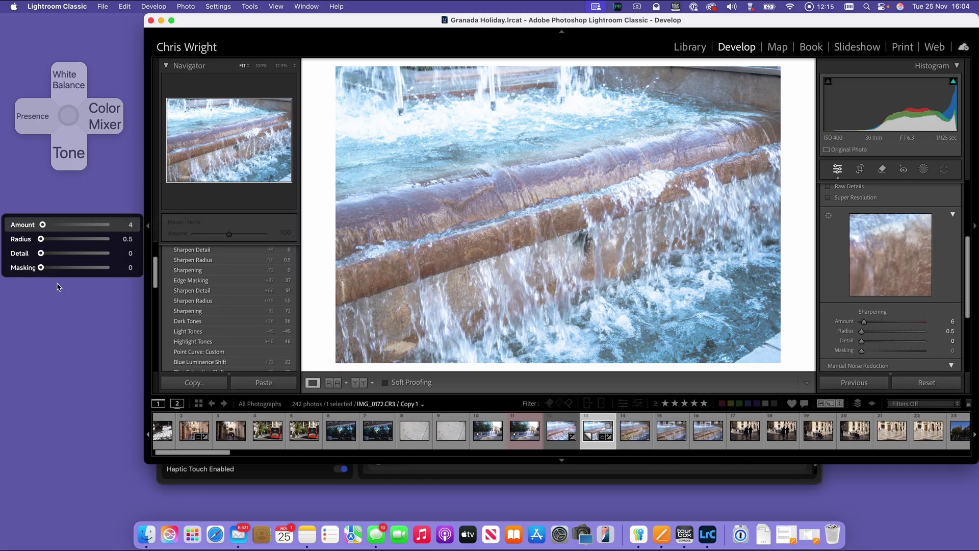
pyautogui.press('Right')
pyautogui.press('Right')
pyautogui.press('Right')
pyautogui.press('Right')
pyautogui.press('Right')
pyautogui.press('Right')
pyautogui.press('Right')
pyautogui.press('Right')
pyautogui.press('Right')
pyautogui.press('Right')
pyautogui.press('Right')
pyautogui.press('Right')
pyautogui.press('Right')
pyautogui.press('Right')
pyautogui.press('Right')
pyautogui.press('Right')
pyautogui.press('Right')
pyautogui.press('Right')
pyautogui.press('Right')
pyautogui.press('Right')
pyautogui.press('Right')
pyautogui.press('Right')
pyautogui.press('Right')
pyautogui.press('Right')
pyautogui.press('Right')
pyautogui.press('Right')
pyautogui.press('Right')
pyautogui.press('Right')
pyautogui.press('Right')
pyautogui.press('Right')
pyautogui.press('Right')
pyautogui.press('Right')
pyautogui.press('Right')
pyautogui.press('Right')
pyautogui.press('Right')
pyautogui.press('Right')
pyautogui.press('Right')
pyautogui.press('Right')
pyautogui.press('Right')
pyautogui.press('Right')
pyautogui.press('Left')
pyautogui.press('Left')
pyautogui.press('Left')
pyautogui.press('Left')
pyautogui.press('Left')
# Set sharpening Radius to 1.0 and Detail to 70 from the Sharpening HUD.
pyautogui.press('Down')
pyautogui.press('Down')
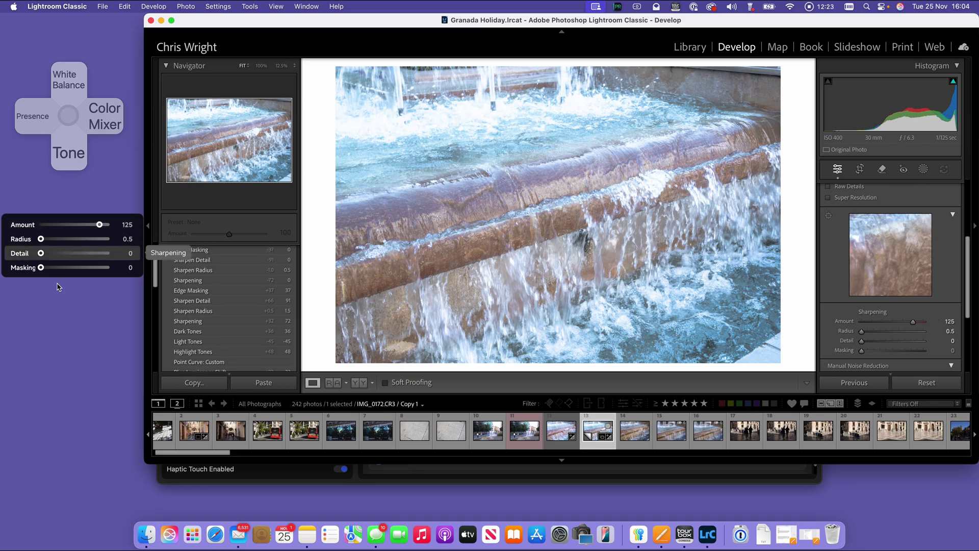
pyautogui.press('Up')
pyautogui.press('Right')
pyautogui.press('Right')
pyautogui.press('Right')
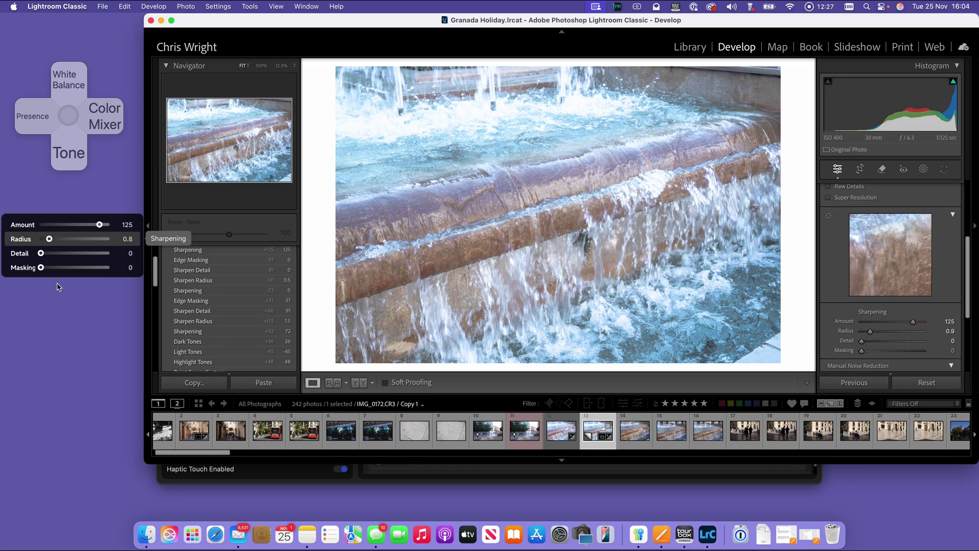
pyautogui.press('Right')
pyautogui.press('Right')
pyautogui.press('Down')
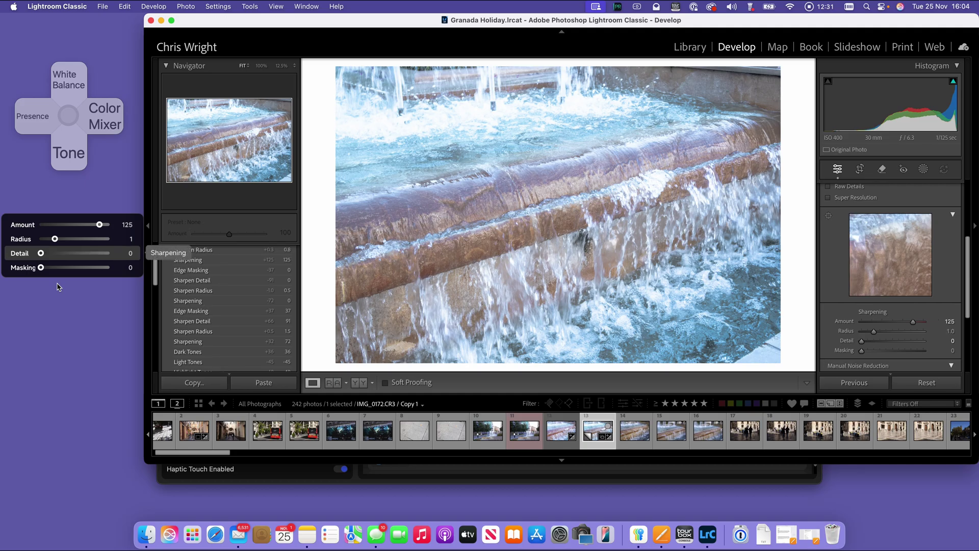
pyautogui.press('Right')
pyautogui.press('Right')
pyautogui.press('Right')
pyautogui.press('Right')
pyautogui.press('Right')
pyautogui.press('Right')
pyautogui.press('Right')
pyautogui.press('Right')
pyautogui.press('Right')
pyautogui.press('Right')
pyautogui.press('Right')
pyautogui.press('Right')
pyautogui.press('Right')
pyautogui.press('Right')
pyautogui.press('Right')
pyautogui.press('Right')
pyautogui.press('Right')
pyautogui.press('Right')
pyautogui.press('Right')
pyautogui.press('Right')
pyautogui.press('Right')
pyautogui.press('Right')
pyautogui.press('Right')
pyautogui.press('Right')
pyautogui.press('Right')
pyautogui.press('Right')
pyautogui.press('Right')
pyautogui.press('Right')
pyautogui.press('Right')
pyautogui.press('Right')
pyautogui.press('Right')
pyautogui.press('Right')
pyautogui.press('Right')
pyautogui.press('Right')
pyautogui.press('Right')
pyautogui.press('Right')
pyautogui.press('Right')
pyautogui.press('Right')
pyautogui.press('Right')
pyautogui.press('Right')
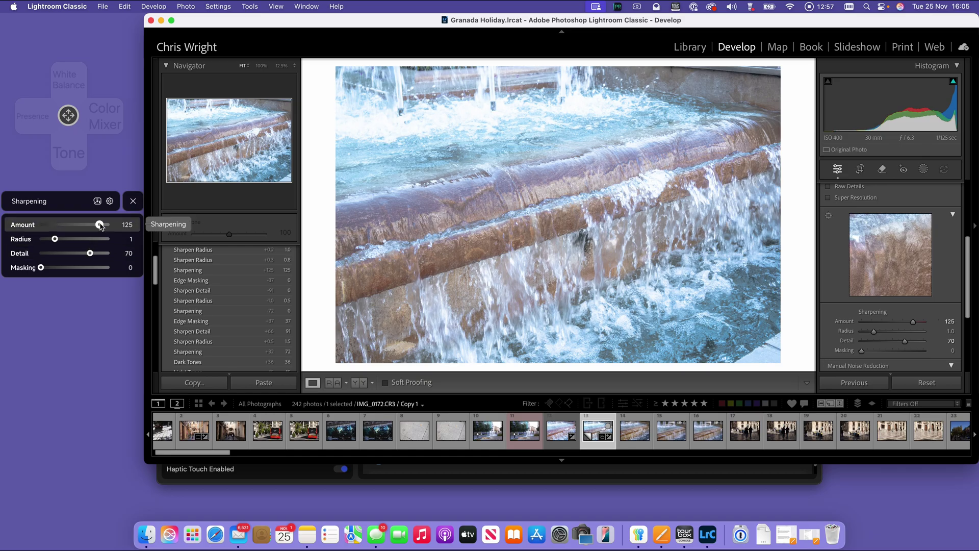
# Reset sharpening to Amount 0, Radius 0.5 and Detail 0 from the HUD, then show the Tone HUD panel.
pyautogui.moveTo(100, 225); pyautogui.dragTo(40, 219)
pyautogui.scroll(-3, 26, 239)
pyautogui.scroll(-7, 12, 253)
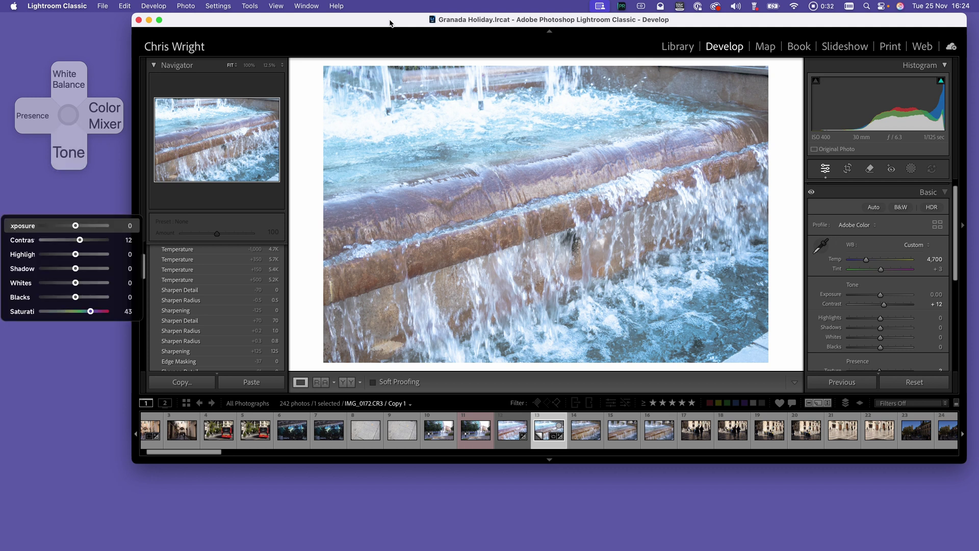
pyautogui.moveTo(51, 219)
# Hide the right panels, move the HUD up-left, and cycle it through Color Mixer, Presence and White Balance.
pyautogui.click(963, 228)
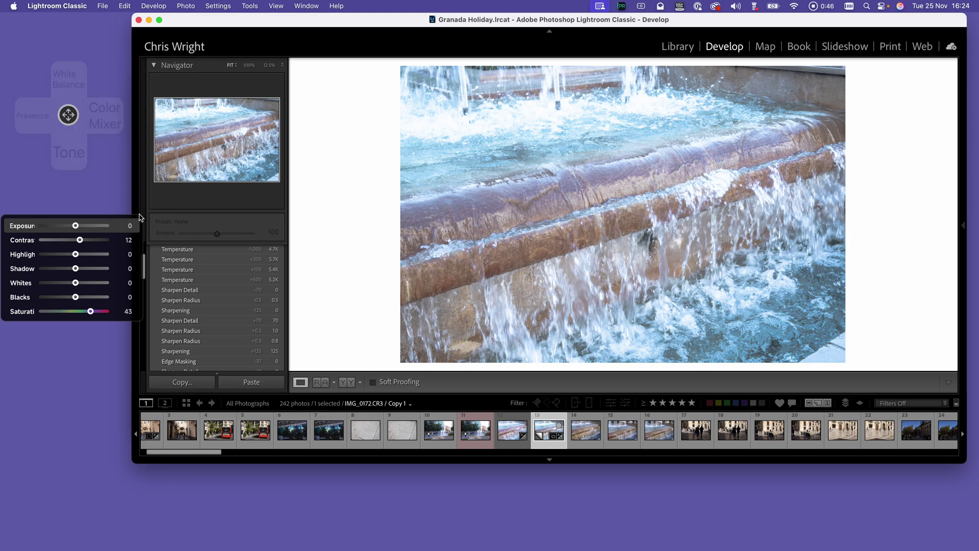
pyautogui.moveTo(46, 202); pyautogui.dragTo(15, 199)
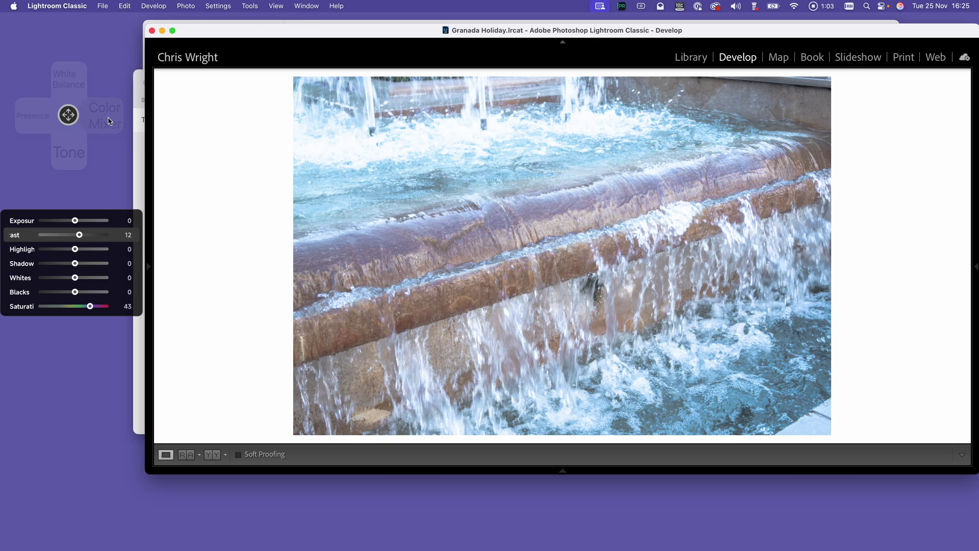
pyautogui.click(108, 122)
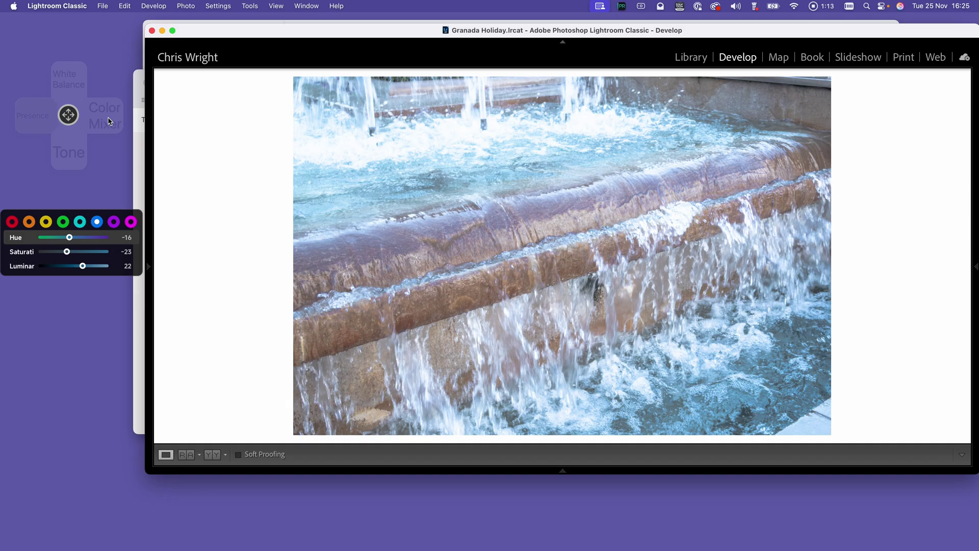
pyautogui.press('Left')
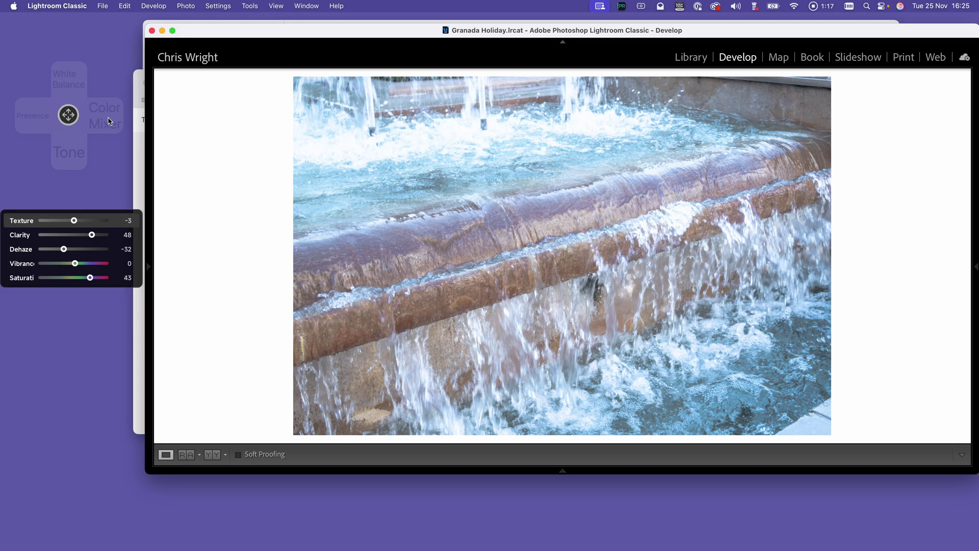
pyautogui.press('Up')
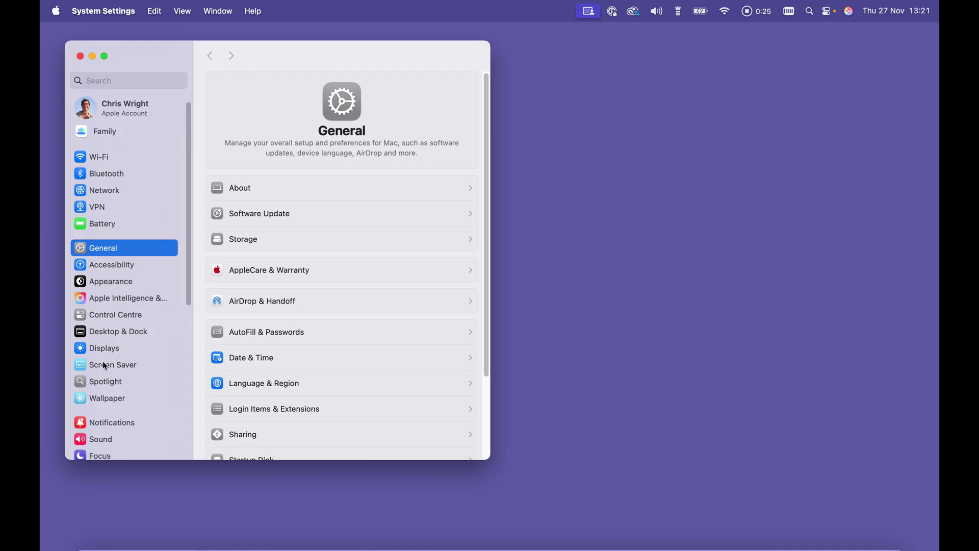
# In Displays settings, compare the LG HDR 4K monitor with the Built-in Display.
pyautogui.click(115, 347)
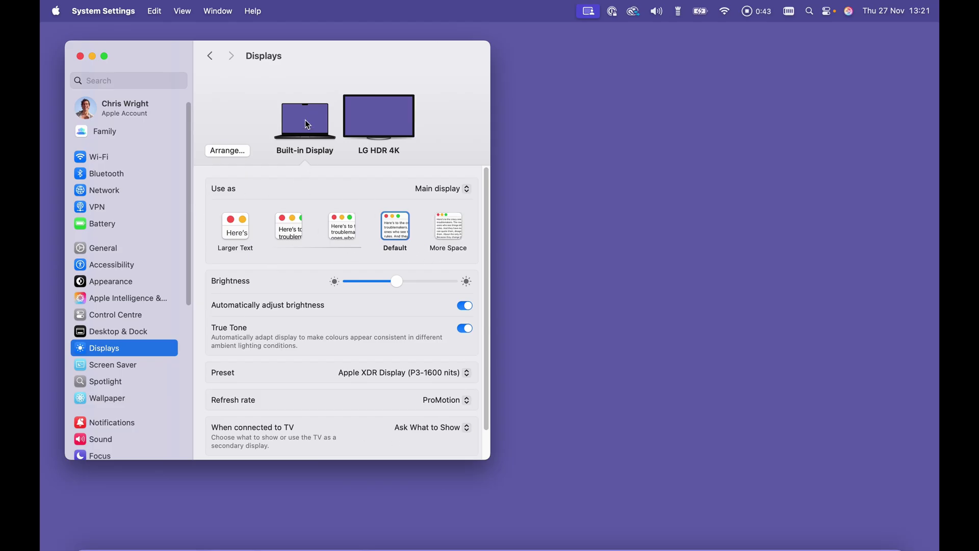
pyautogui.click(385, 121)
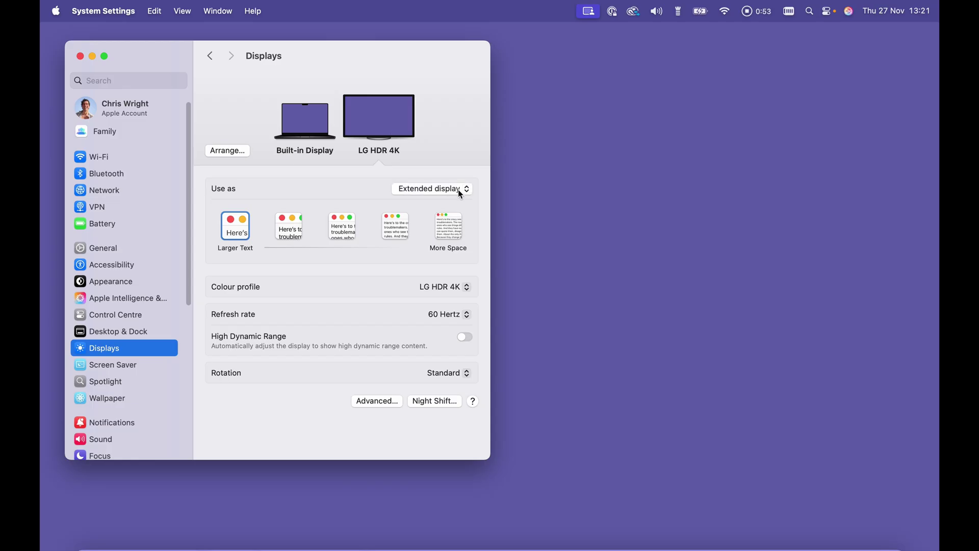
pyautogui.click(298, 125)
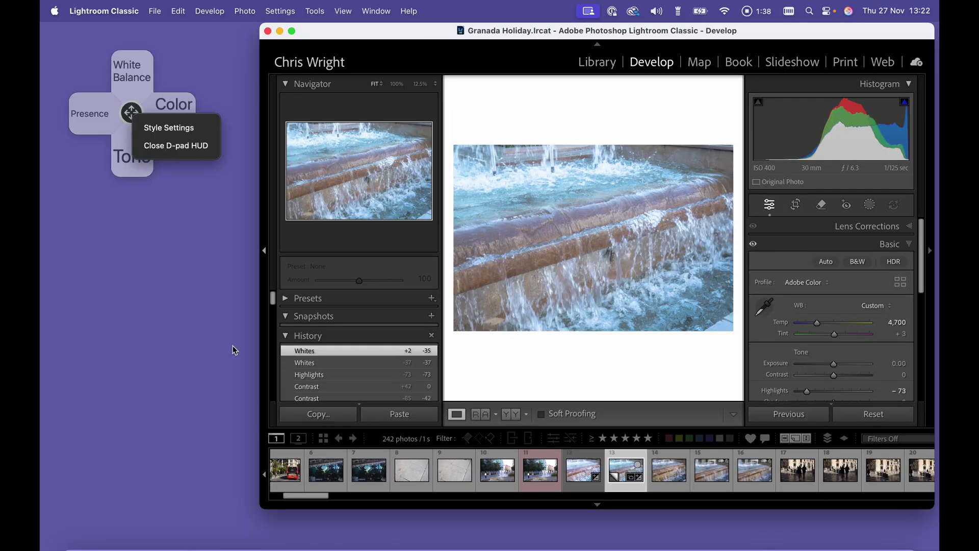
# Turn on the filmstrip's '2' secondary display view.
pyautogui.click(298, 440)
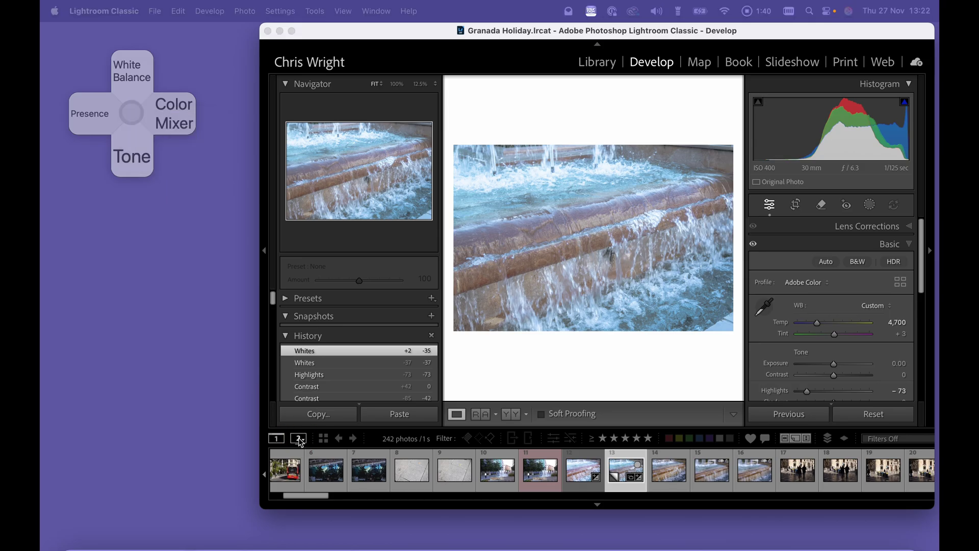